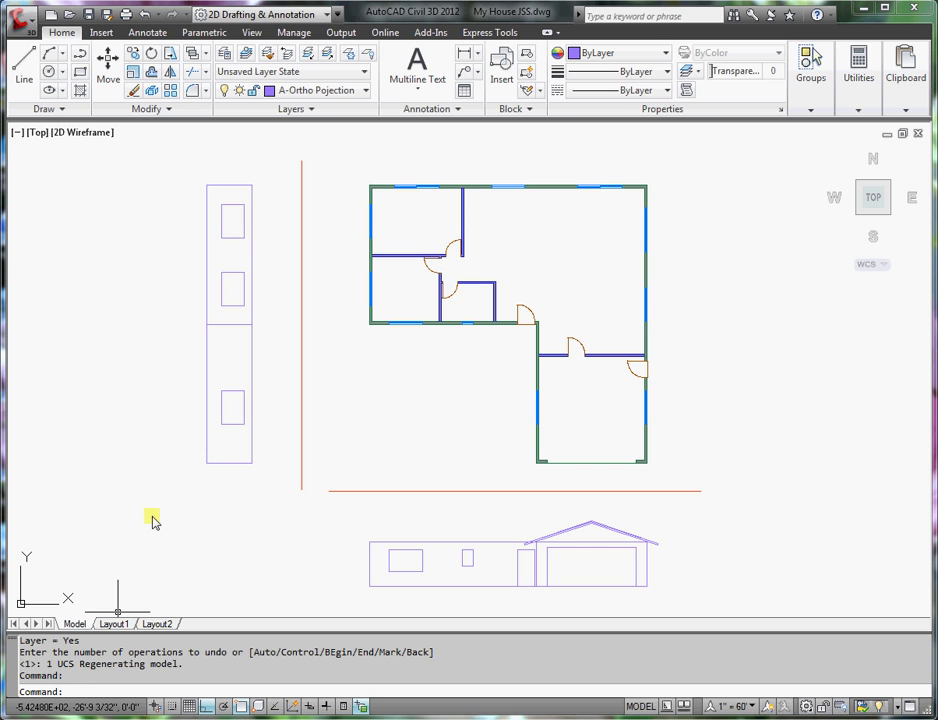
- Set UCSFOLLOW to 1 so the view follows the coordinate system
{"action": "type", "text": "Fo"}
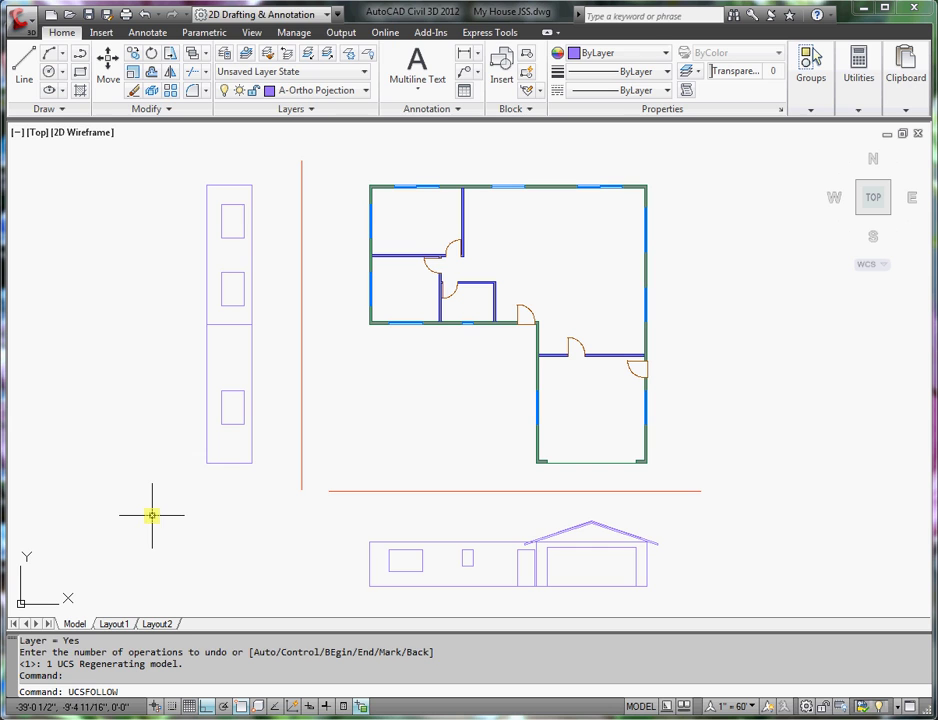
{"action": "key", "text": "Return"}
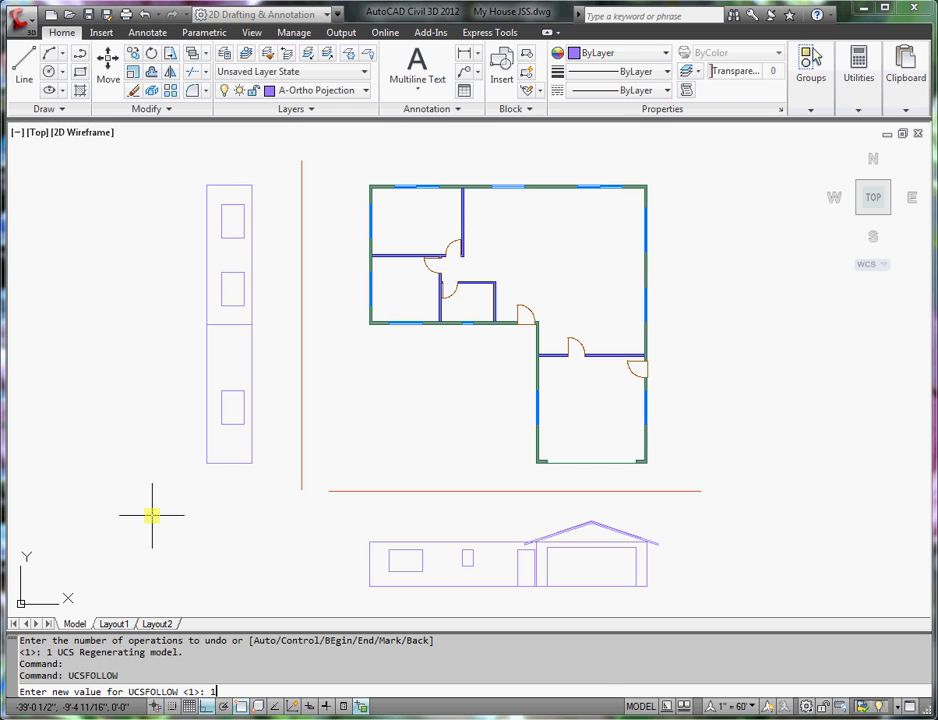
{"action": "key", "text": "Return"}
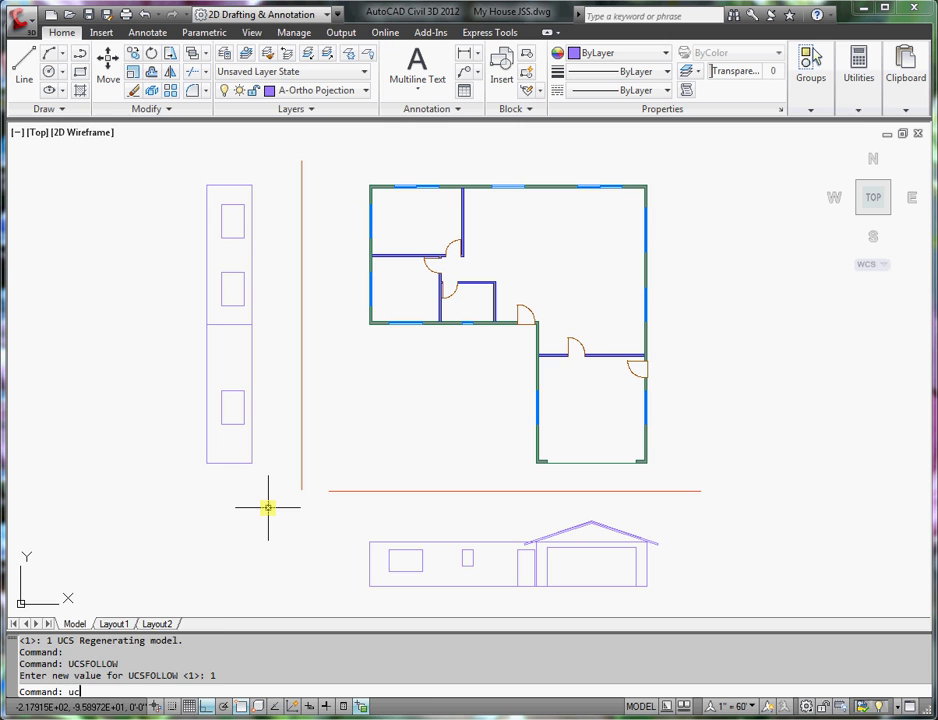
- Rotate the UCS -90° about the Z axis
{"action": "key", "text": "Return"}
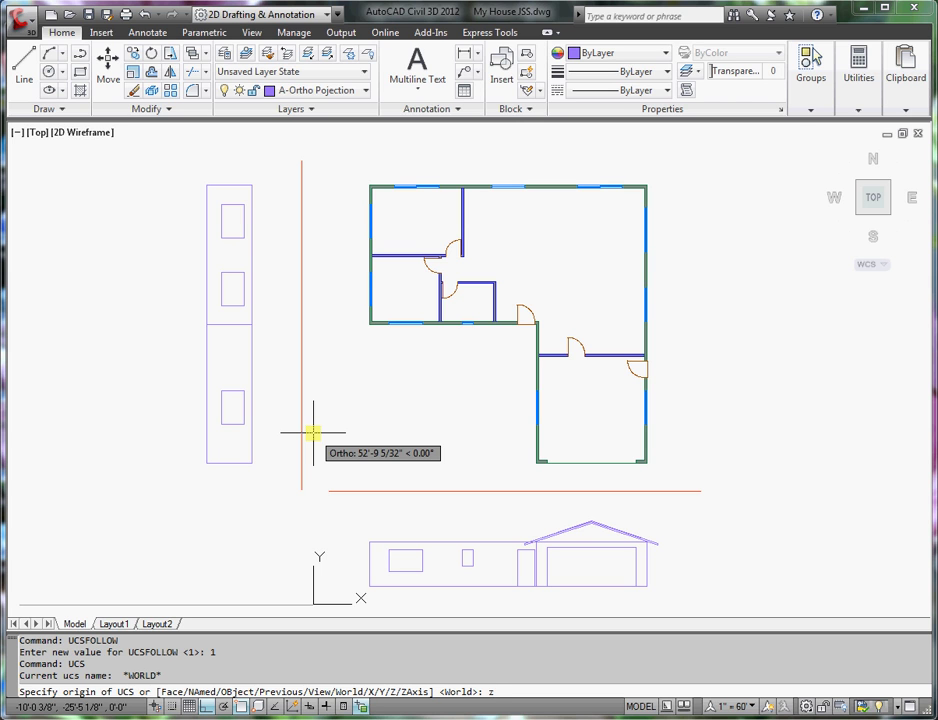
{"action": "key", "text": "Return"}
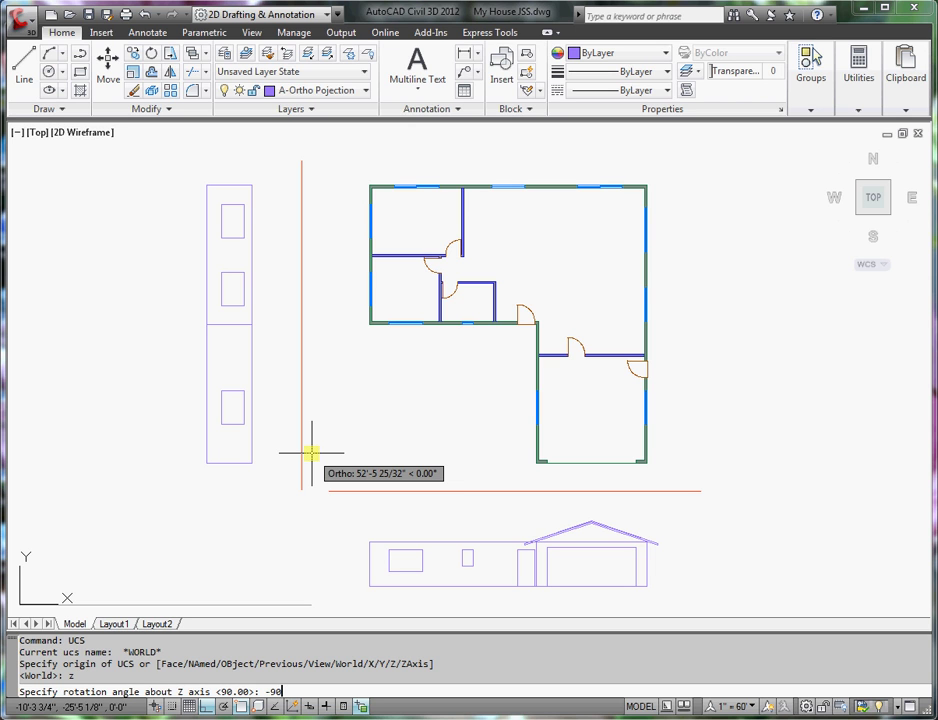
{"action": "type", "text": "-90"}
{"action": "key", "text": "Return"}
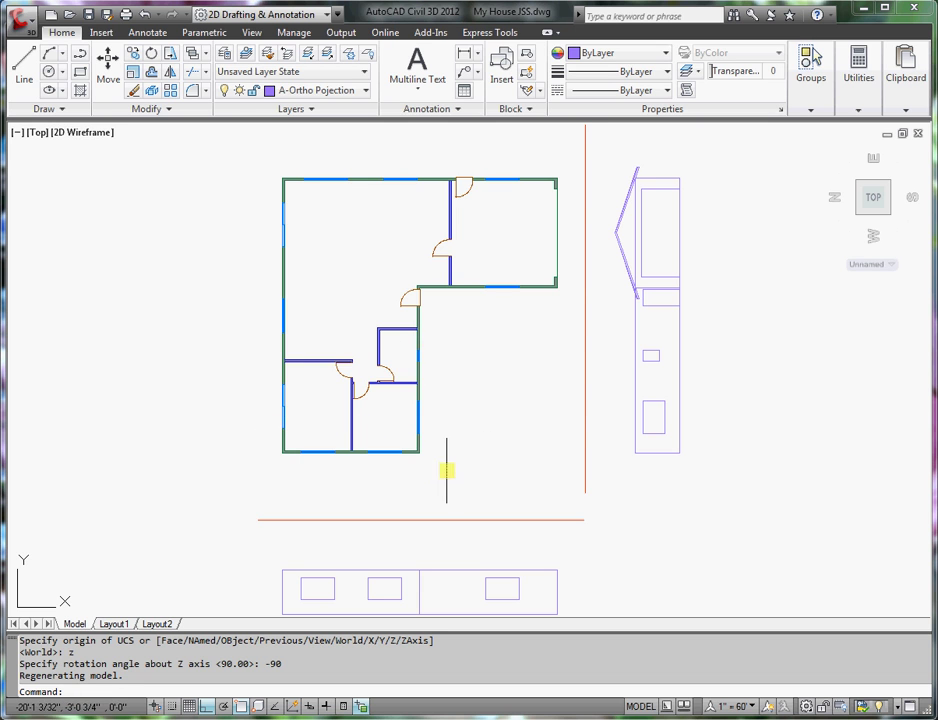
{"action": "scroll", "coordinate": [448, 467], "scroll_direction": "down", "scroll_amount": 2}
{"action": "scroll", "coordinate": [448, 440], "scroll_direction": "up", "scroll_amount": 2}
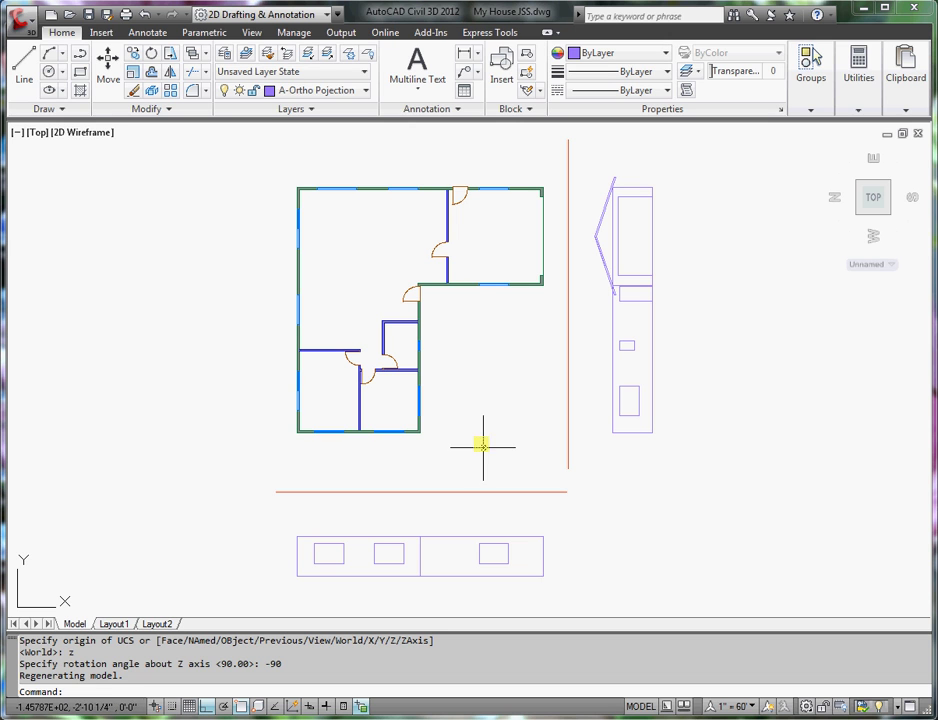
{"action": "middle_click_drag", "start_coordinate": [408, 532], "coordinate": [429, 498]}
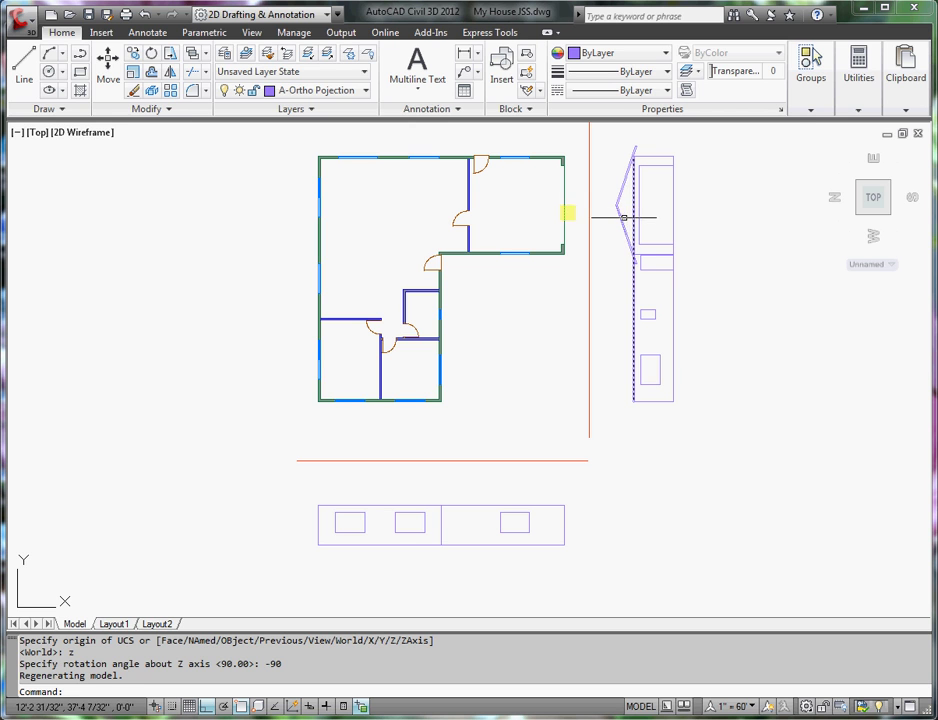
{"action": "left_click", "coordinate": [22, 70]}
{"action": "scroll", "coordinate": [358, 529], "scroll_direction": "up", "scroll_amount": 3}
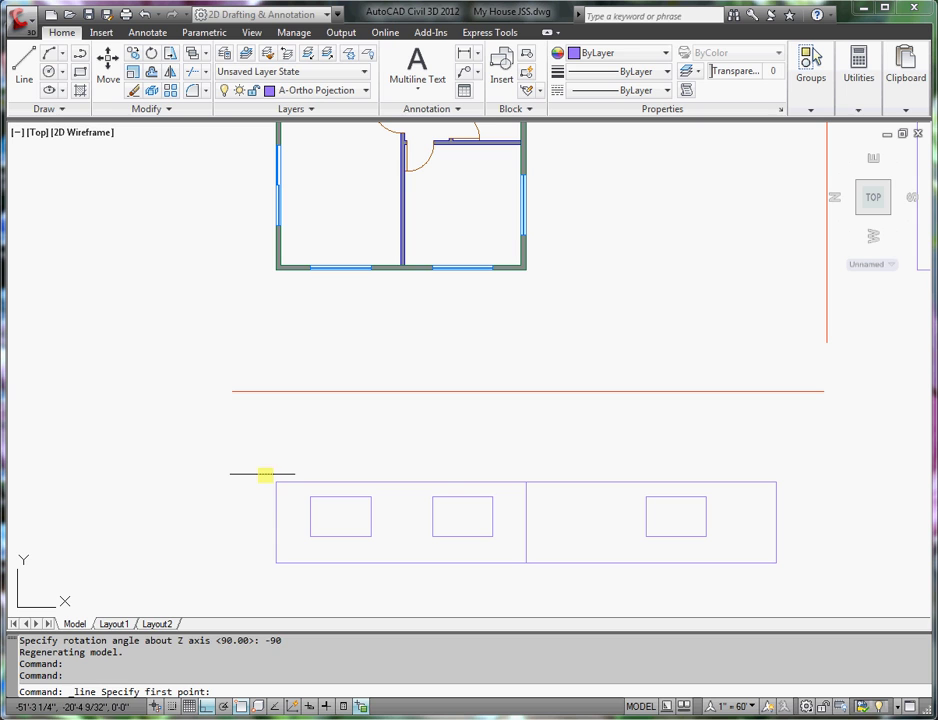
{"action": "left_click", "coordinate": [275, 483]}
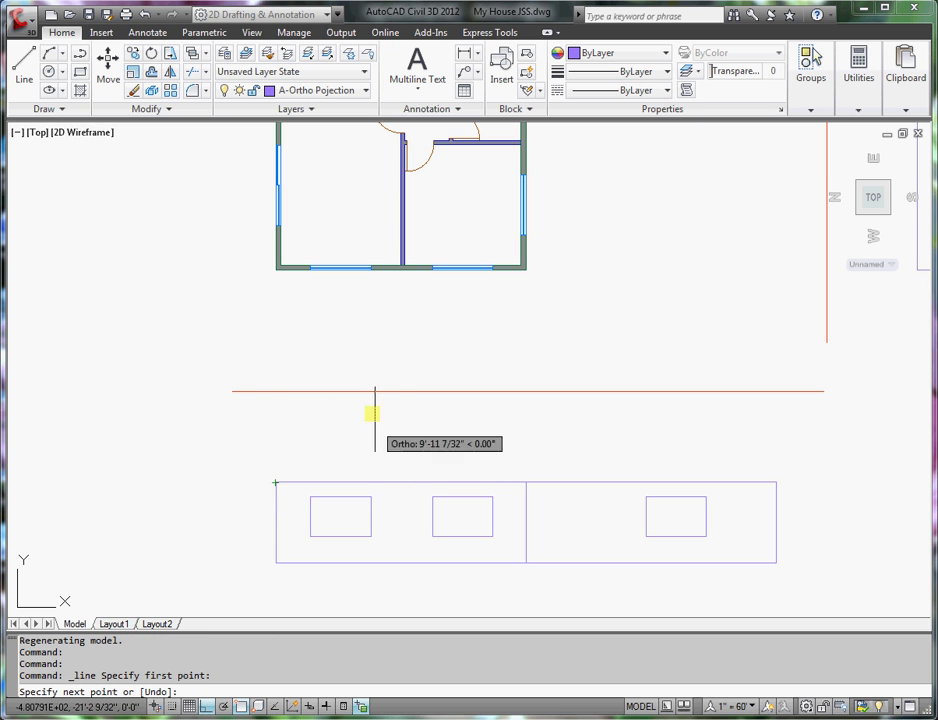
{"action": "type", "text": "@12',"}
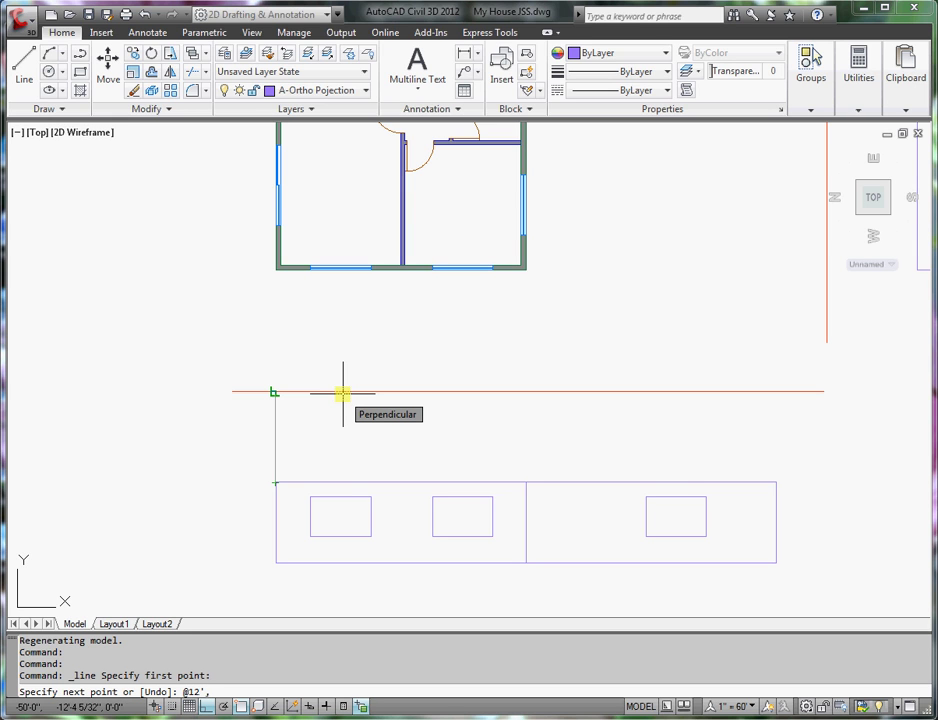
{"action": "type", "text": "4'"}
{"action": "key", "text": "Return"}
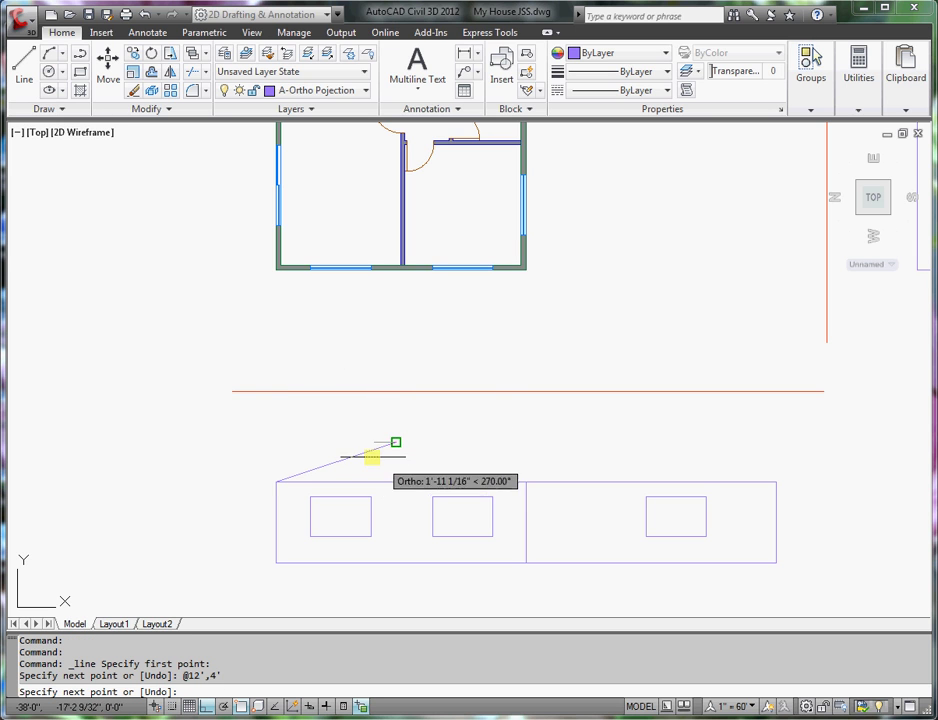
{"action": "key", "text": "Return"}
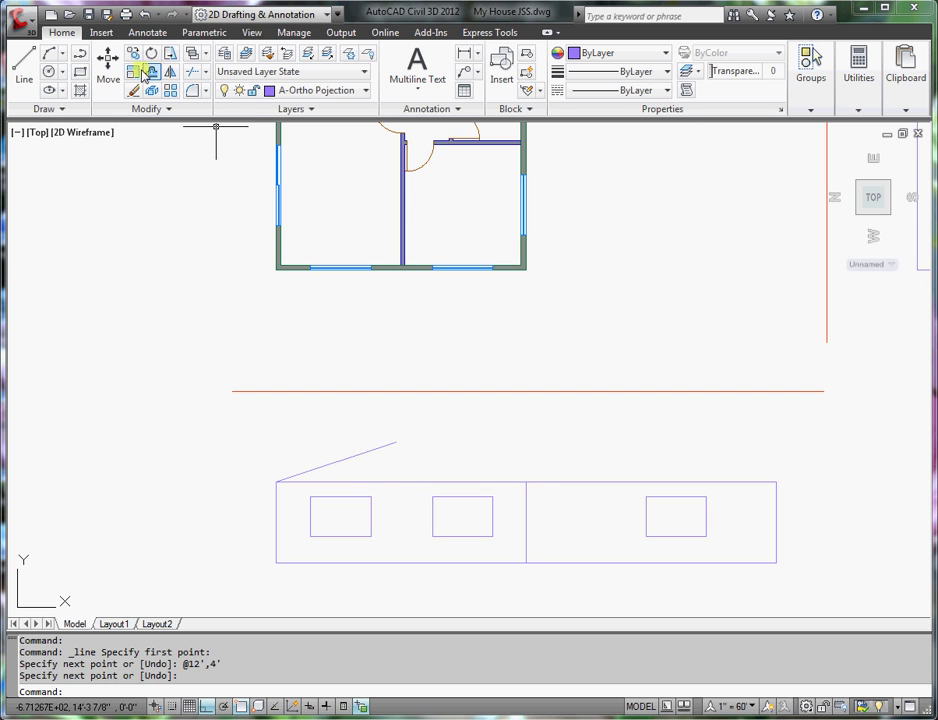
- Offset the sloped roof line by 3.5 and by 1/2 to create parallel roof lines
{"action": "left_click", "coordinate": [153, 73]}
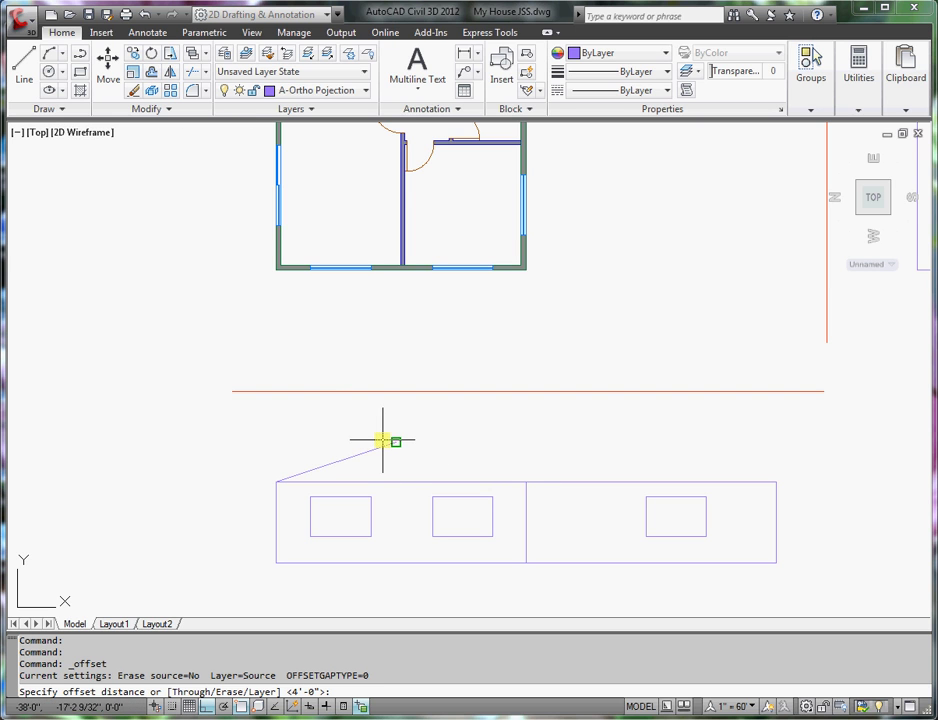
{"action": "type", "text": "3."}
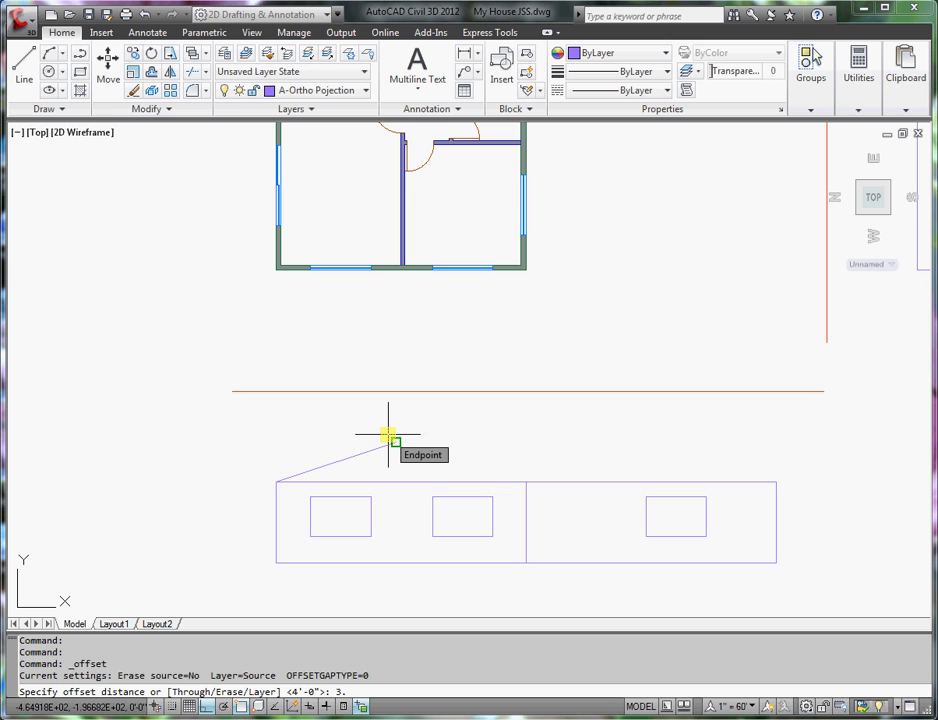
{"action": "type", "text": "5"}
{"action": "key", "text": "Return"}
{"action": "left_click", "coordinate": [368, 450]}
{"action": "left_click", "coordinate": [345, 431]}
{"action": "key", "text": "Return"}
{"action": "key", "text": "Return"}
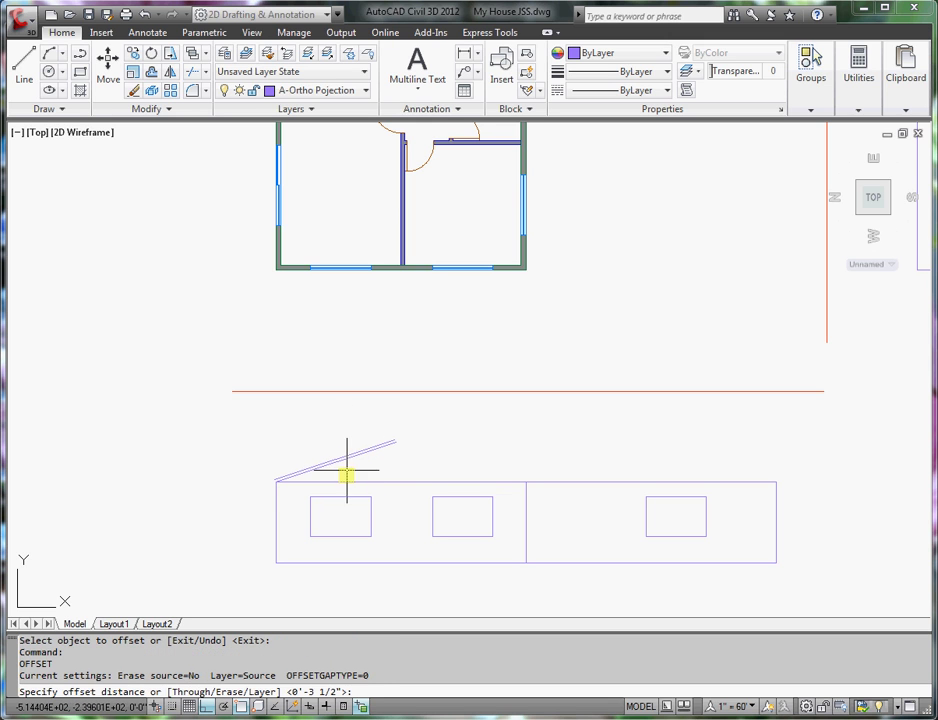
{"action": "type", "text": "1/2"}
{"action": "key", "text": "Return"}
{"action": "scroll", "coordinate": [360, 463], "scroll_direction": "up", "scroll_amount": 5}
{"action": "left_click", "coordinate": [345, 433]}
{"action": "left_click", "coordinate": [339, 410]}
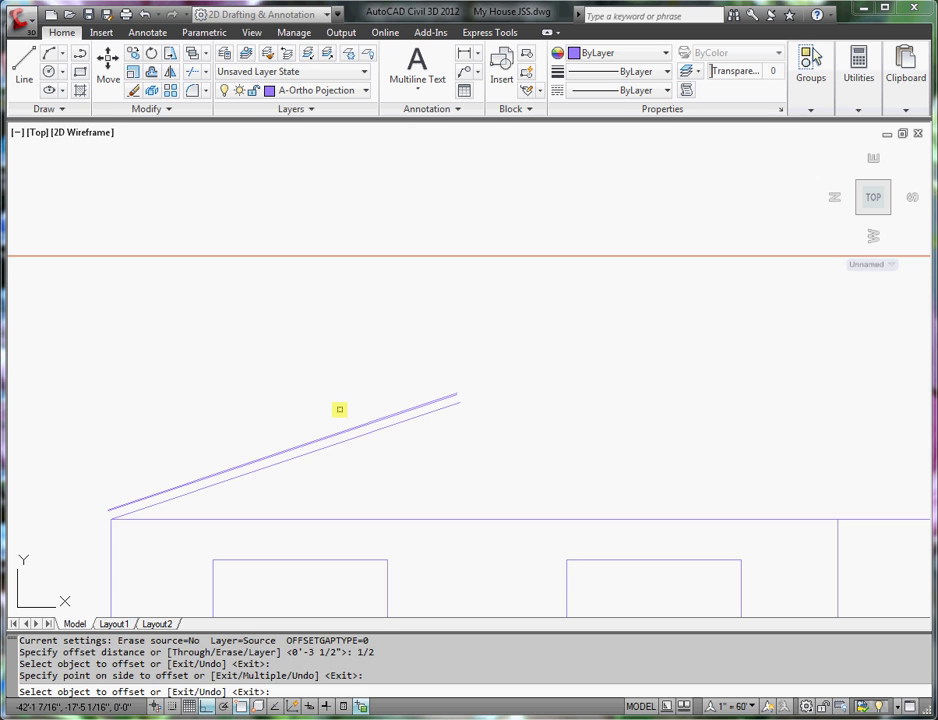
{"action": "key", "text": "Return"}
- Offset the left wall line 24 outward as a vertical overhang guide
{"action": "scroll", "coordinate": [339, 409], "scroll_direction": "down", "scroll_amount": 5}
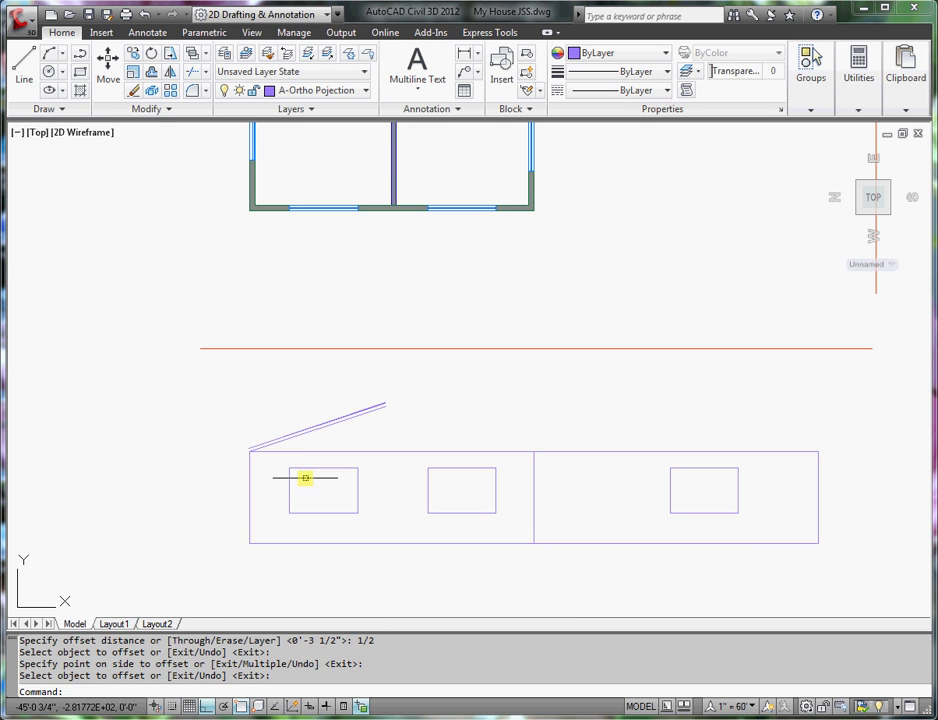
{"action": "key", "text": "Return"}
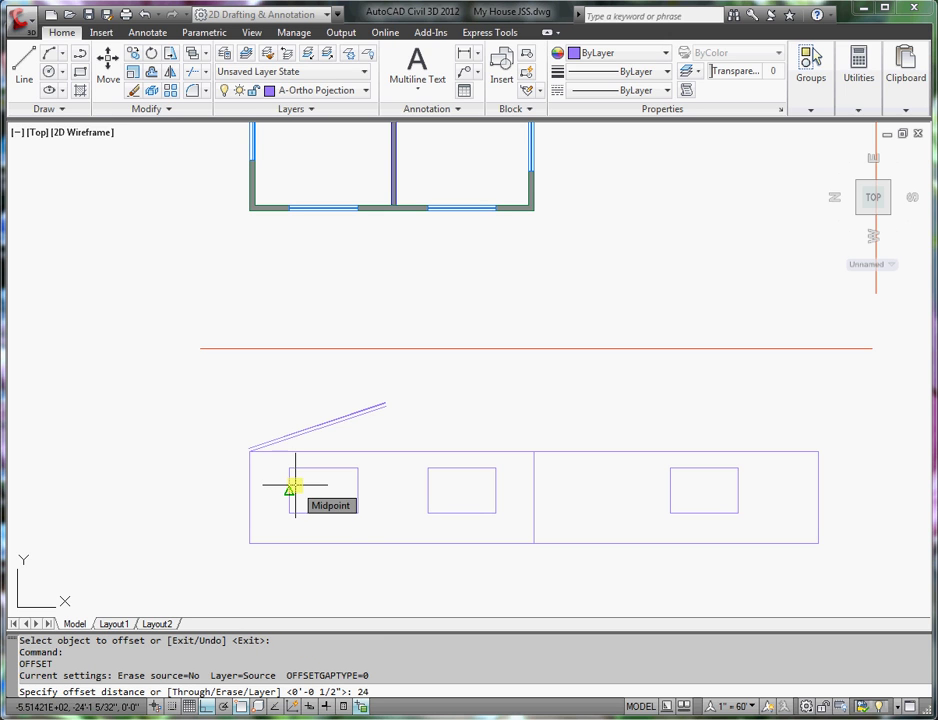
{"action": "key", "text": "Return"}
{"action": "left_click", "coordinate": [250, 480]}
{"action": "left_click", "coordinate": [236, 485]}
{"action": "key", "text": "Return"}
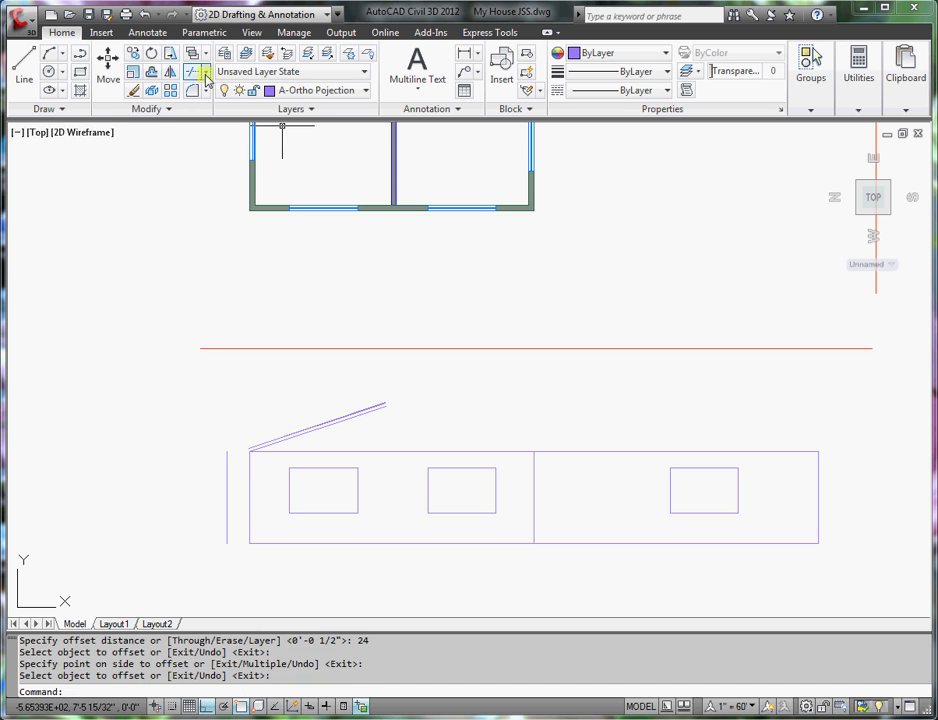
- Extend the roof lines out to the vertical overhang guide
{"action": "left_click", "coordinate": [205, 74]}
{"action": "left_click", "coordinate": [230, 130]}
{"action": "left_click", "coordinate": [226, 486]}
{"action": "left_click", "coordinate": [220, 485]}
{"action": "key", "text": "Return"}
{"action": "left_click", "coordinate": [298, 447]}
{"action": "left_click", "coordinate": [278, 422]}
{"action": "right_click", "coordinate": [298, 424]}
{"action": "left_click", "coordinate": [300, 429]}
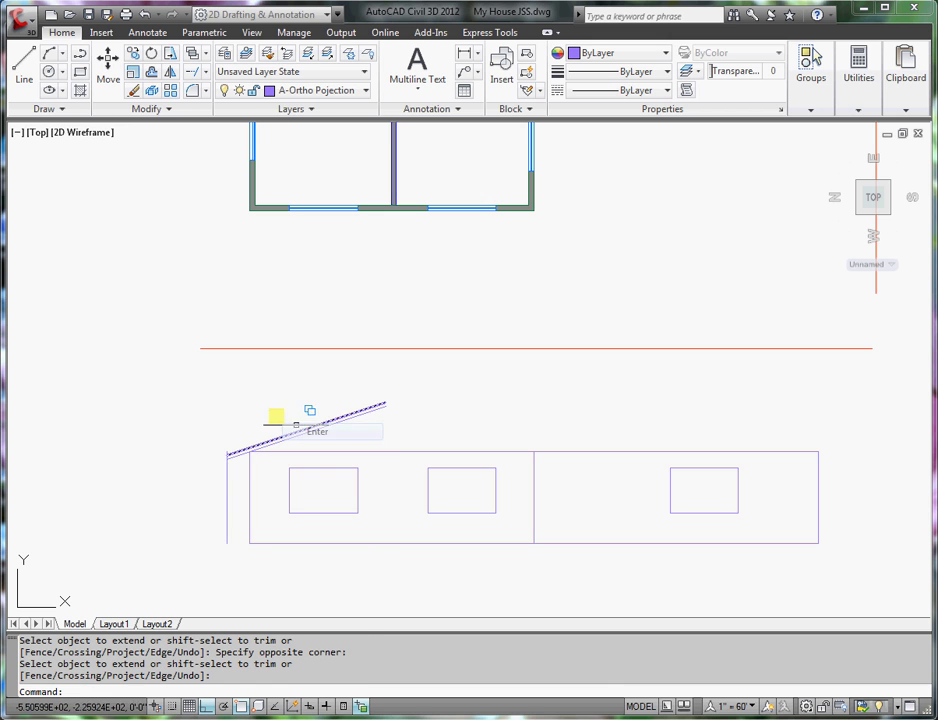
- Trim the overhang guide's leftover segments using the roof lines as cutting edges
{"action": "left_click", "coordinate": [205, 90]}
{"action": "left_click", "coordinate": [222, 100]}
{"action": "scroll", "coordinate": [226, 477], "scroll_direction": "up", "scroll_amount": 6}
{"action": "left_click", "coordinate": [237, 399]}
{"action": "left_click", "coordinate": [232, 386]}
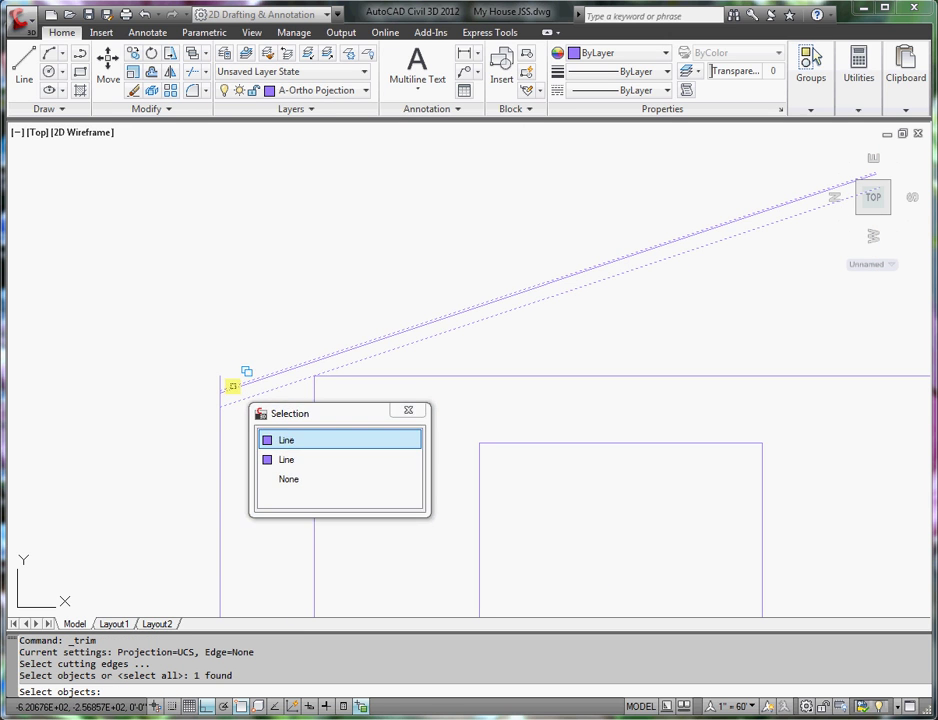
{"action": "left_click", "coordinate": [285, 438]}
{"action": "key", "text": "Return"}
{"action": "left_click", "coordinate": [221, 441]}
{"action": "left_click", "coordinate": [221, 379]}
{"action": "key", "text": "Return"}
{"action": "scroll", "coordinate": [221, 383], "scroll_direction": "down", "scroll_amount": 4}
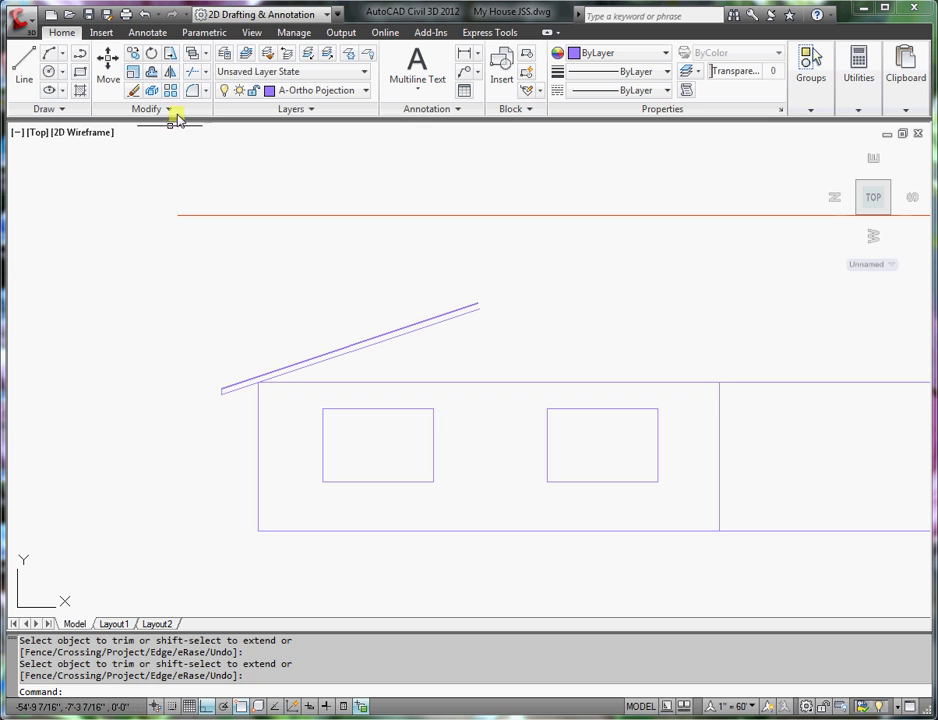
- Select the left roof slope lines for mirroring, then cancel the attempt
{"action": "left_click", "coordinate": [170, 73]}
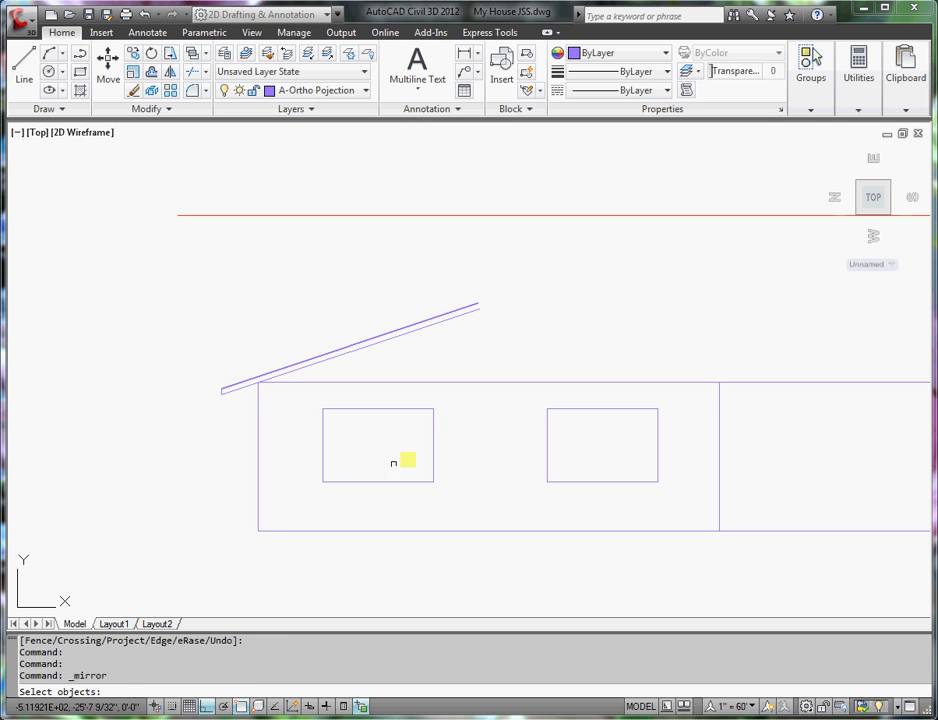
{"action": "left_click", "coordinate": [427, 343]}
{"action": "left_click", "coordinate": [394, 318]}
{"action": "left_click", "coordinate": [228, 369]}
{"action": "left_click", "coordinate": [206, 417]}
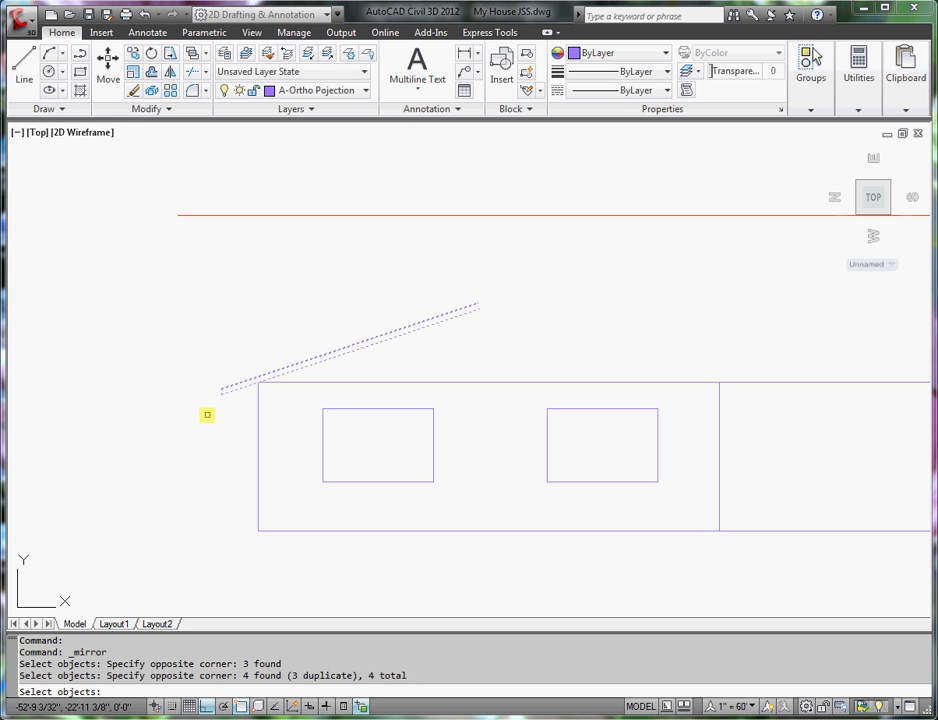
{"action": "key", "text": "Return"}
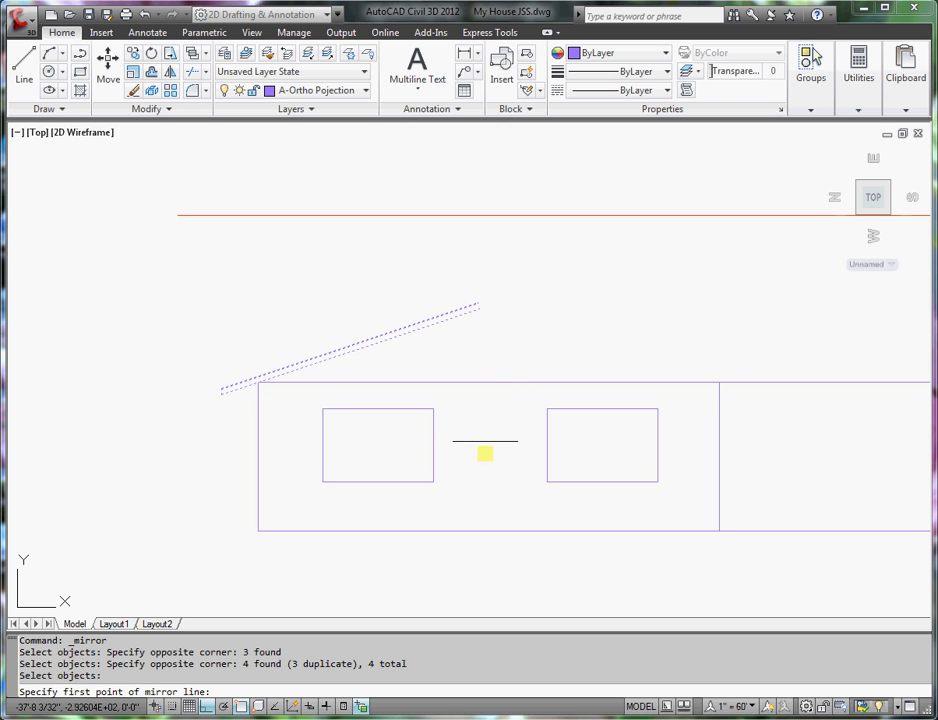
{"action": "scroll", "coordinate": [487, 394], "scroll_direction": "down", "scroll_amount": 3}
{"action": "scroll", "coordinate": [483, 391], "scroll_direction": "up", "scroll_amount": 1}
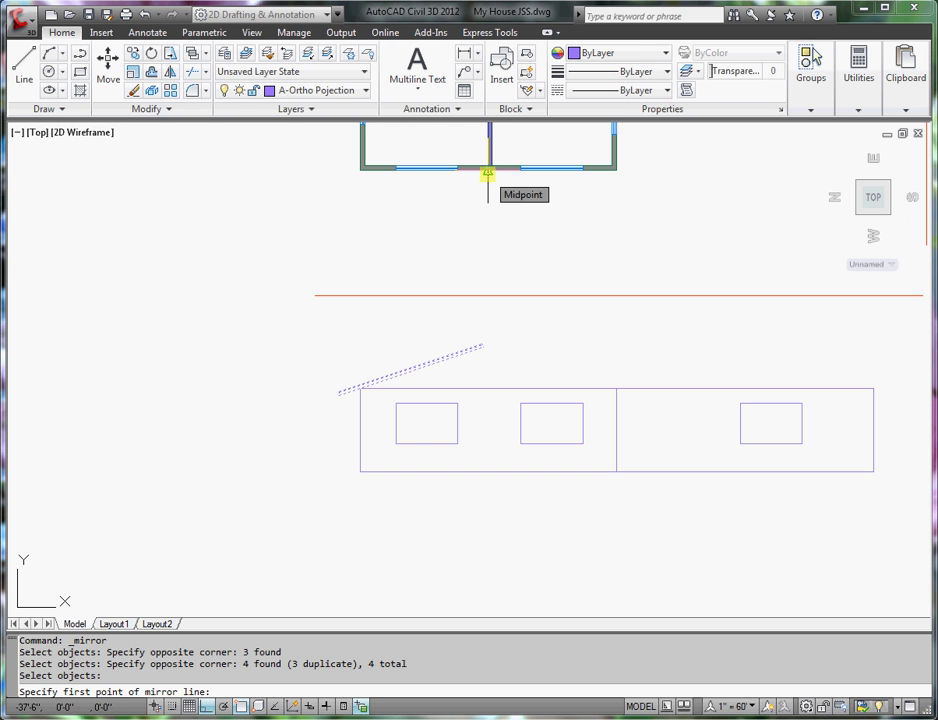
{"action": "scroll", "coordinate": [488, 173], "scroll_direction": "up", "scroll_amount": 2}
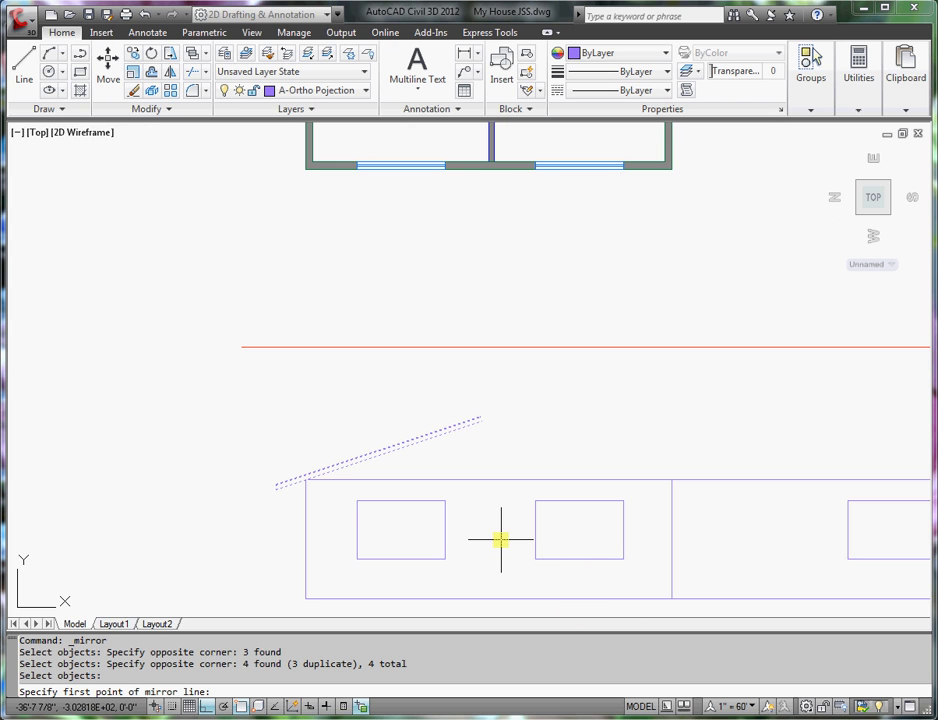
{"action": "key", "text": "Escape"}
- Draw a temporary horizontal helper line from the left wall to the garage dividing wall
{"action": "left_click", "coordinate": [24, 66]}
{"action": "left_click", "coordinate": [306, 540]}
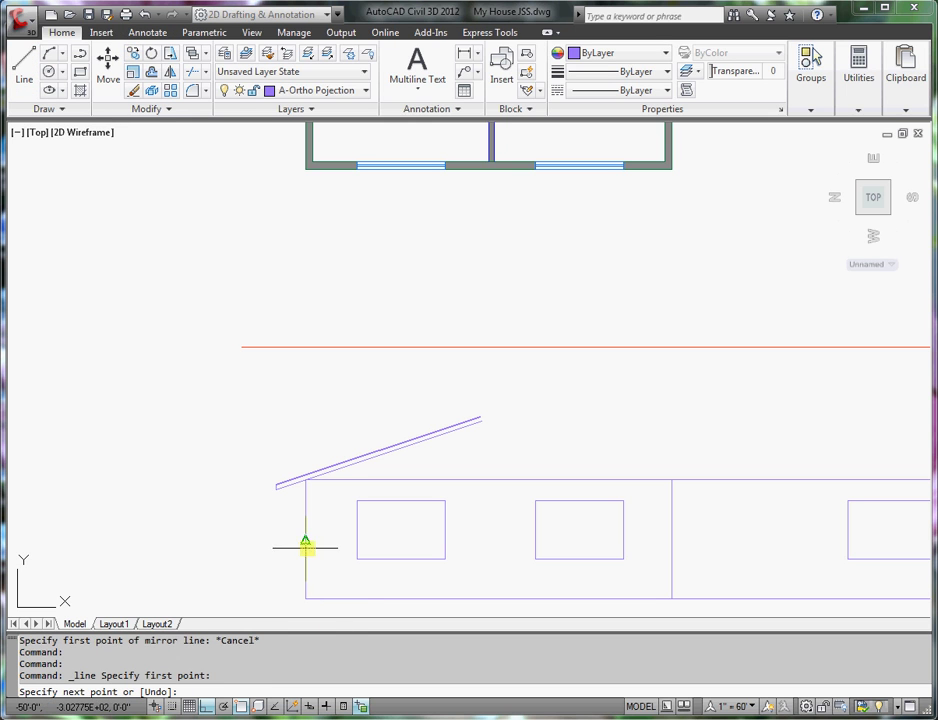
{"action": "left_click", "coordinate": [672, 540]}
{"action": "key", "text": "Return"}
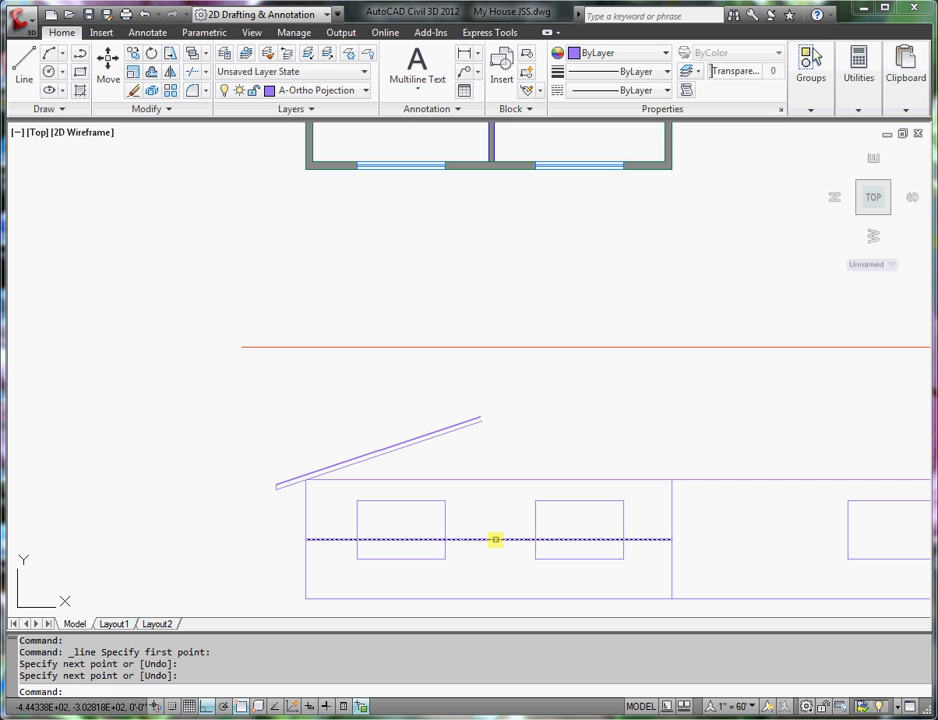
- Mirror the left roof slope about a vertical axis through the helper line's midpoint, keeping the original
{"action": "left_click", "coordinate": [151, 71]}
{"action": "left_click", "coordinate": [509, 406]}
{"action": "left_click", "coordinate": [428, 455]}
{"action": "left_click", "coordinate": [278, 467]}
{"action": "left_click", "coordinate": [255, 513]}
{"action": "key", "text": "Return"}
{"action": "left_click", "coordinate": [488, 541]}
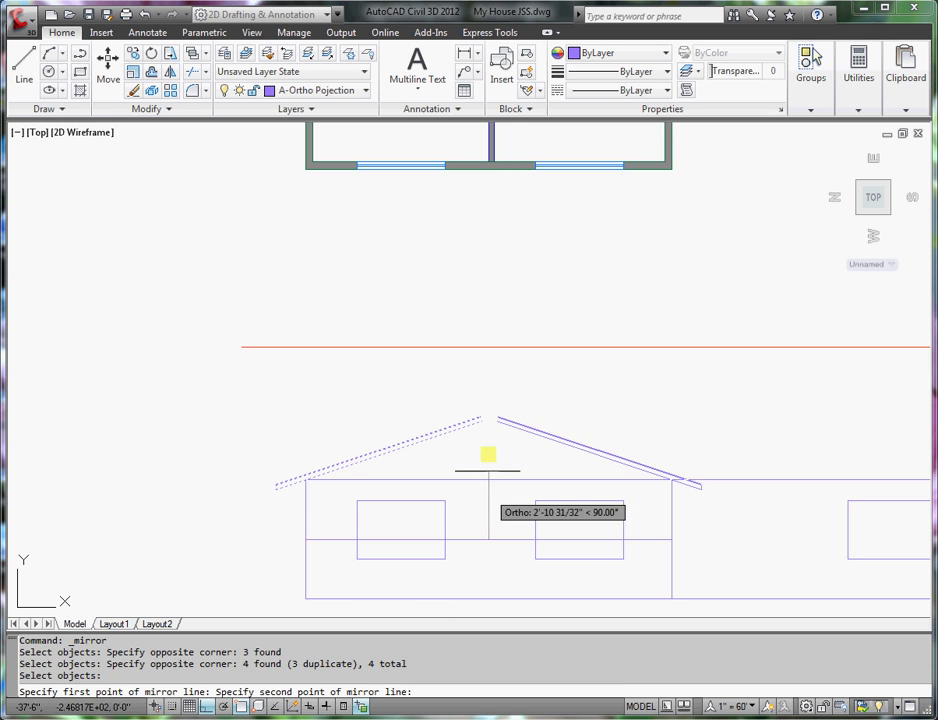
{"action": "left_click", "coordinate": [484, 374]}
{"action": "key", "text": "Return"}
- Delete the horizontal helper line
{"action": "left_click", "coordinate": [484, 540]}
{"action": "key", "text": "Delete"}
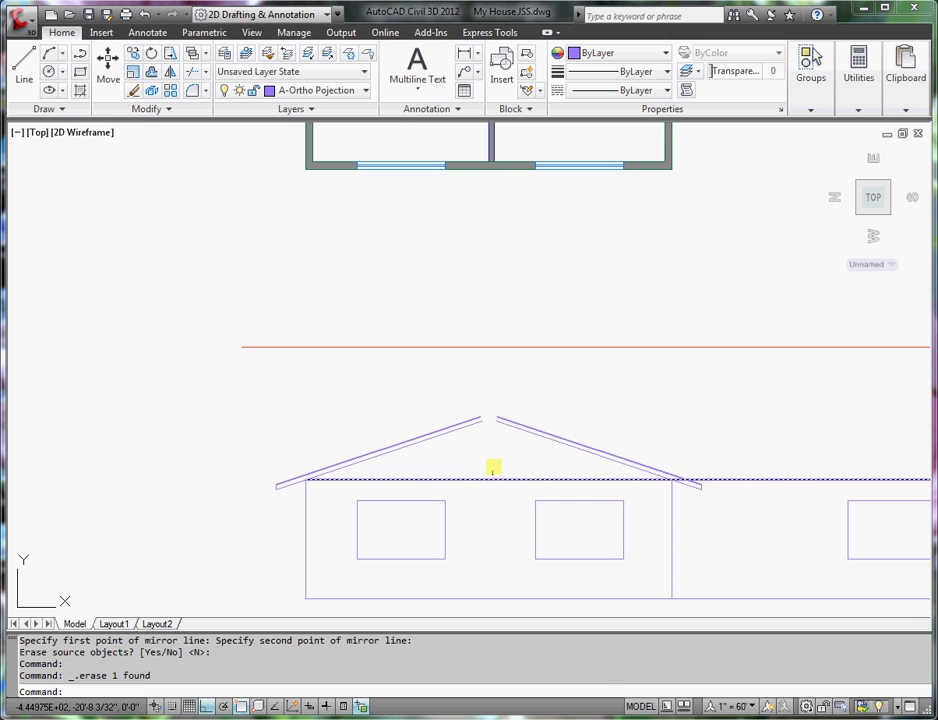
{"action": "scroll", "coordinate": [477, 429], "scroll_direction": "up", "scroll_amount": 5}
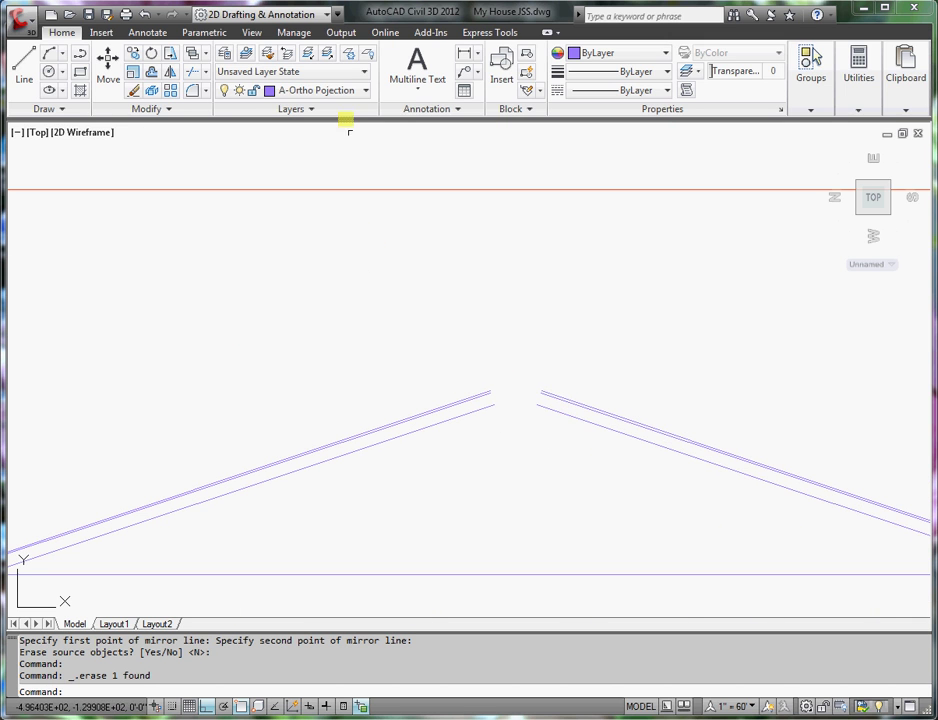
- Fillet the lower and upper left/right roof line pairs into sharp corners at the peak
{"action": "left_click", "coordinate": [193, 91]}
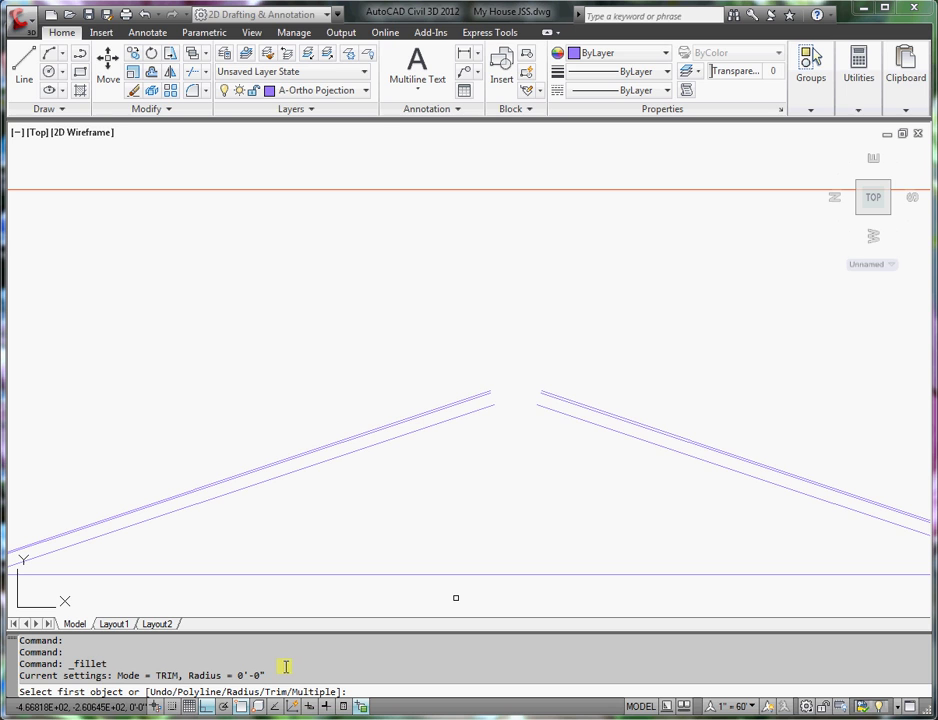
{"action": "left_click", "coordinate": [547, 410]}
{"action": "left_click", "coordinate": [477, 415]}
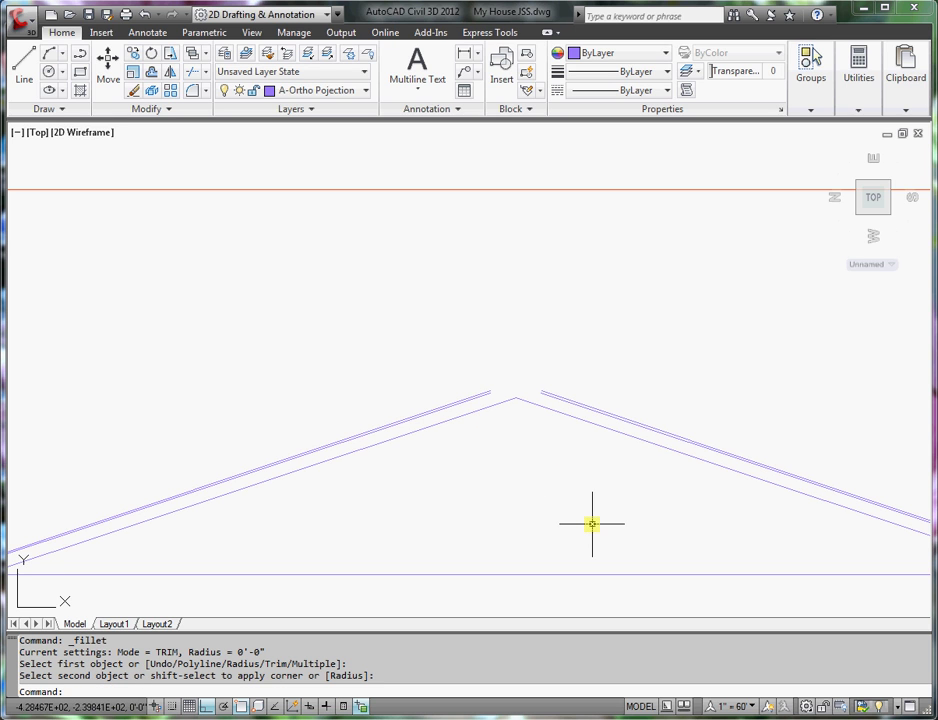
{"action": "key", "text": "Return"}
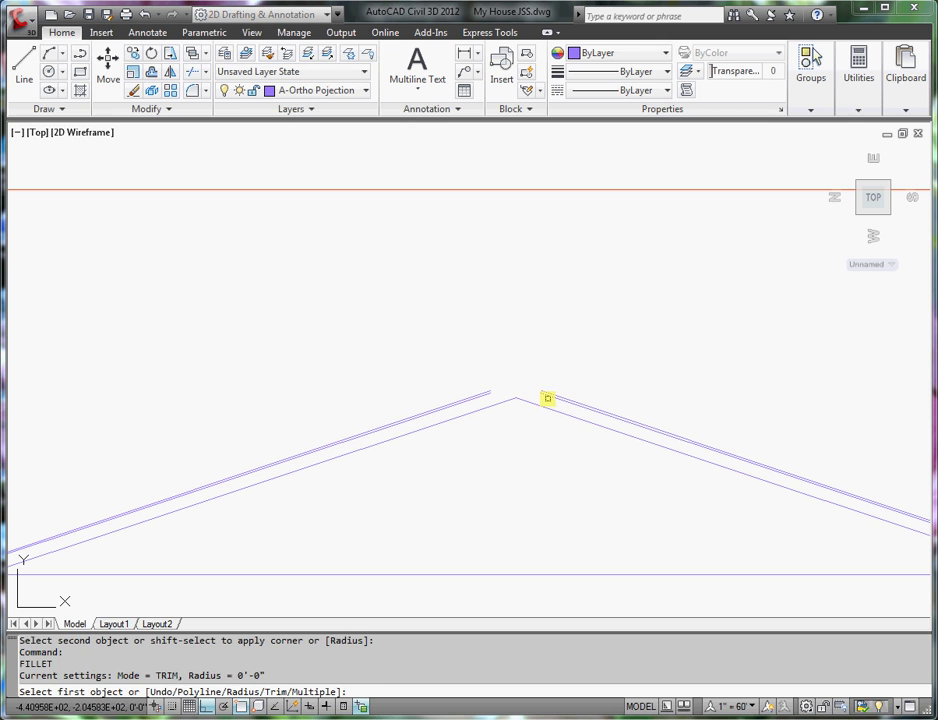
{"action": "scroll", "coordinate": [548, 396], "scroll_direction": "up", "scroll_amount": 3}
{"action": "left_click", "coordinate": [548, 398]}
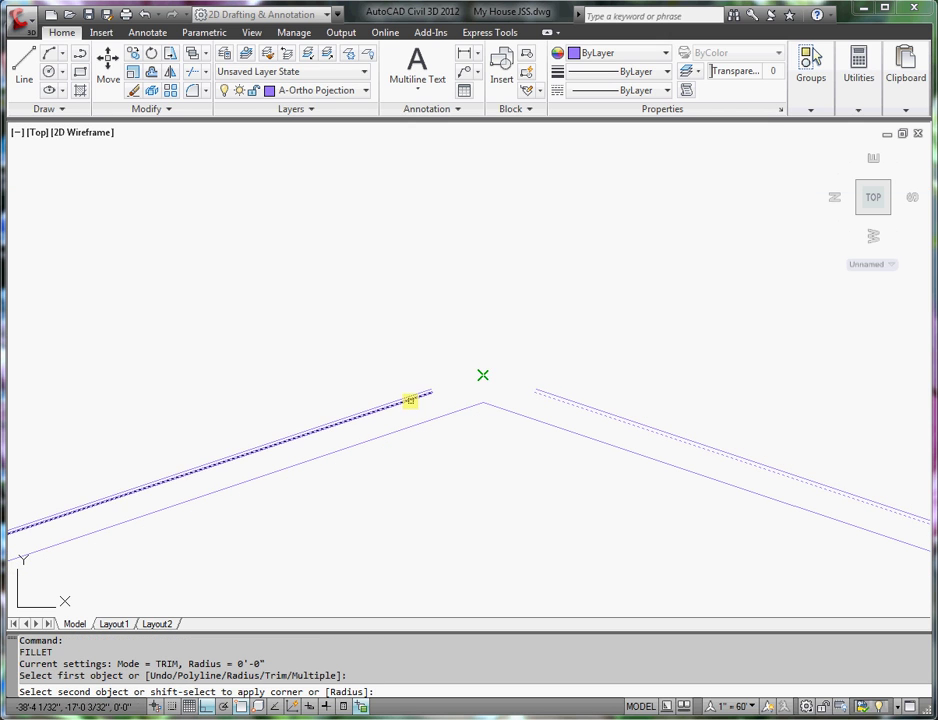
{"action": "left_click", "coordinate": [410, 398]}
{"action": "key", "text": "Return"}
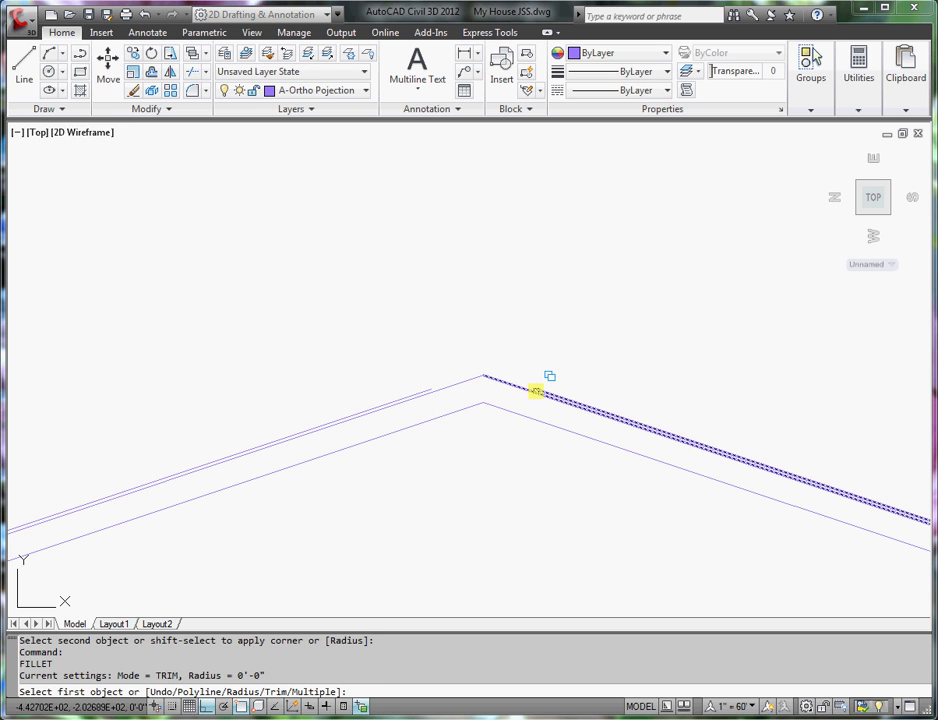
{"action": "left_click", "coordinate": [537, 389]}
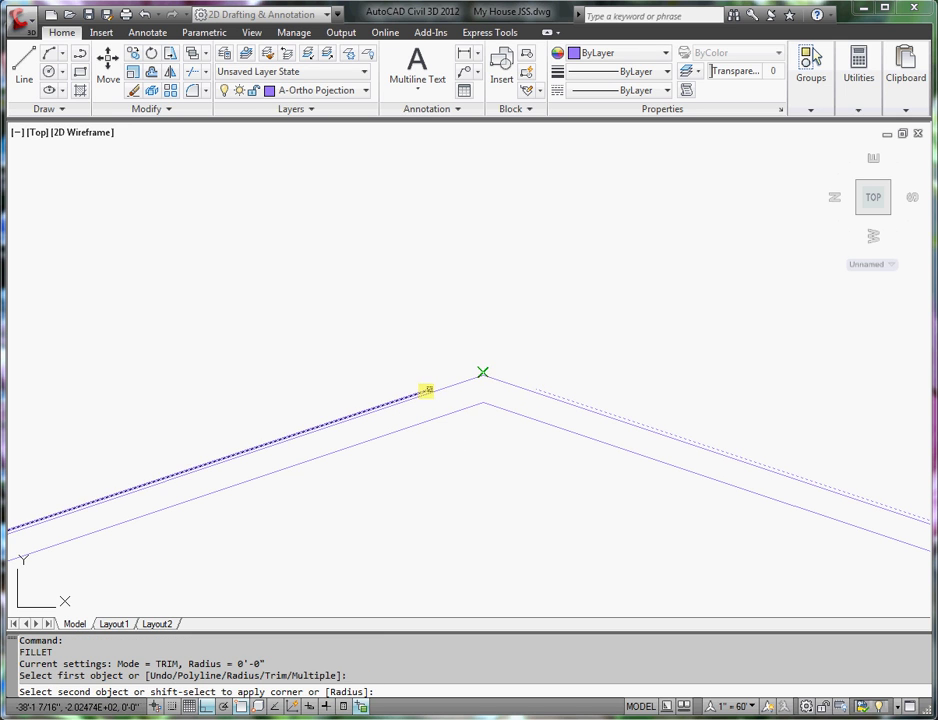
{"action": "left_click", "coordinate": [426, 390]}
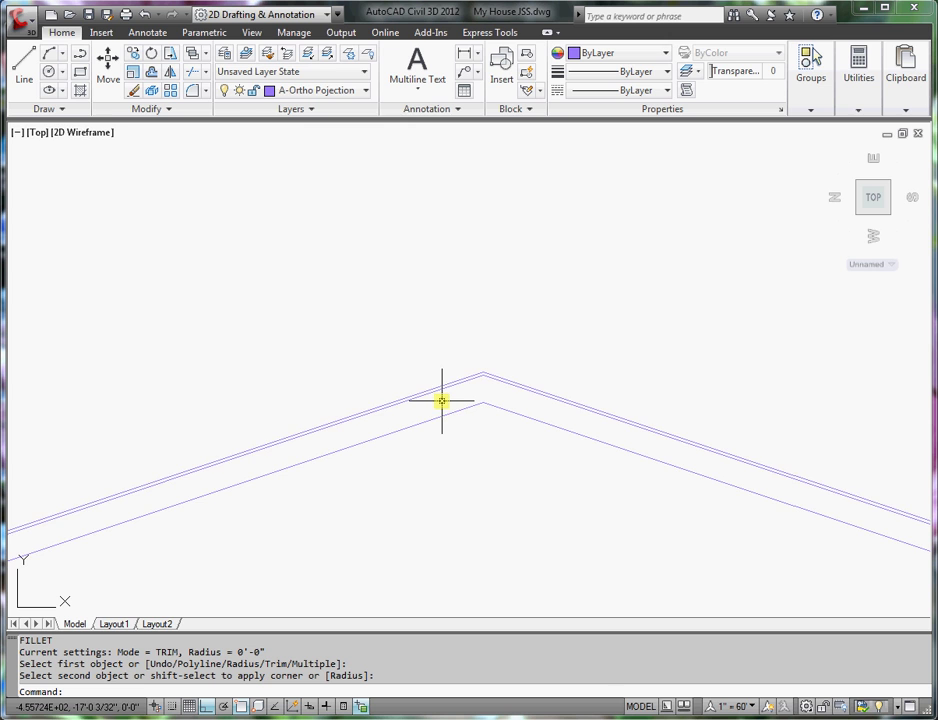
{"action": "scroll", "coordinate": [442, 401], "scroll_direction": "down", "scroll_amount": 4}
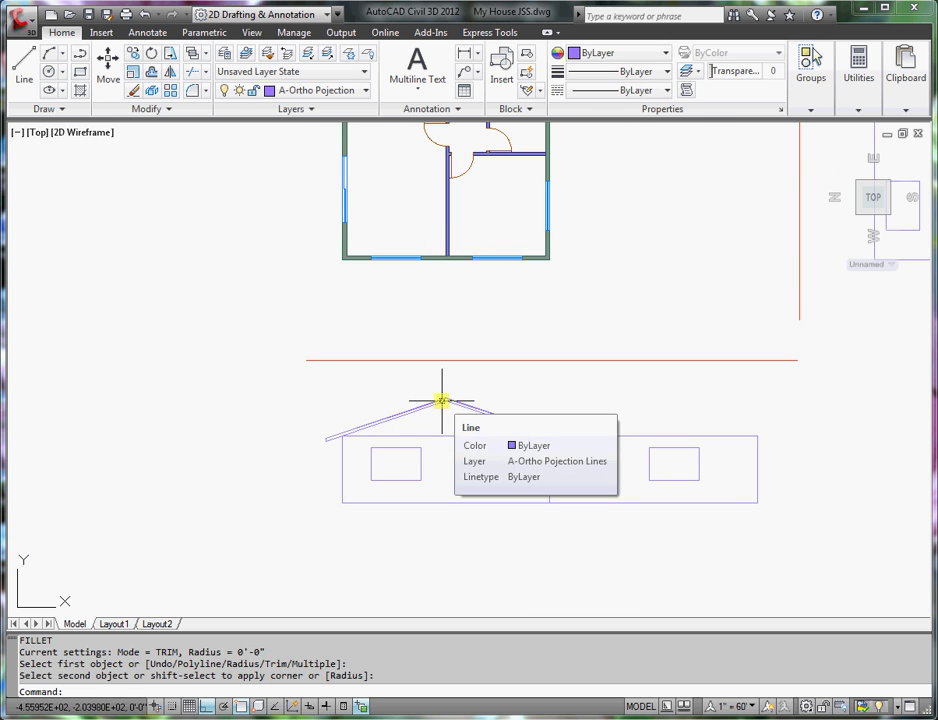
{"action": "scroll", "coordinate": [442, 401], "scroll_direction": "down", "scroll_amount": 3}
{"action": "mouse_move", "coordinate": [444, 398]}
{"action": "middle_mouse_down"}
{"action": "mouse_move", "coordinate": [398, 482]}
{"action": "mouse_move", "coordinate": [350, 509]}
{"action": "middle_mouse_up"}
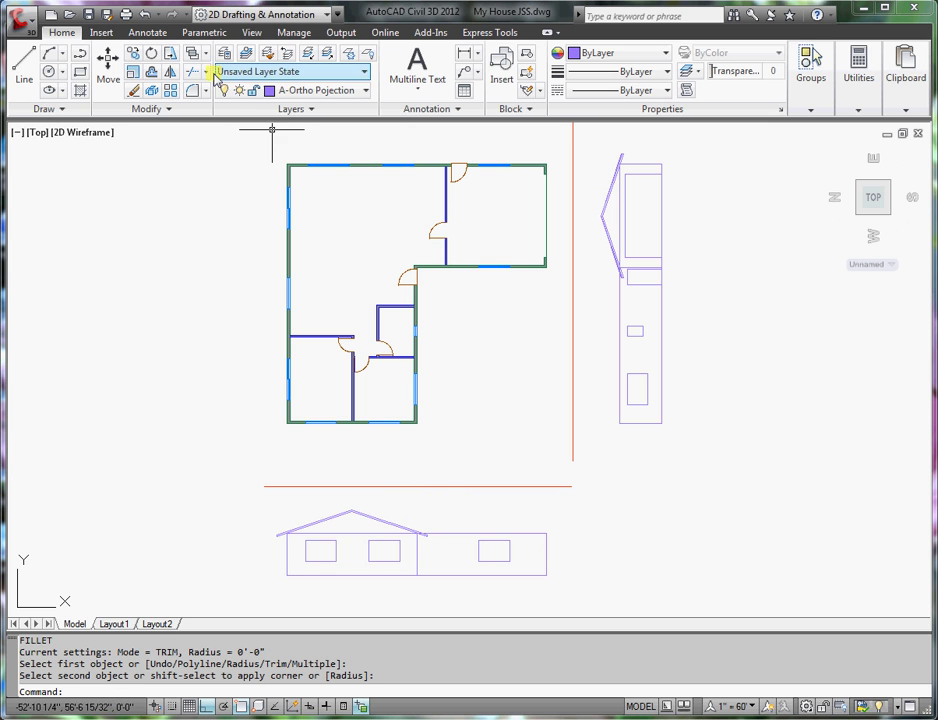
- Offset the red projection line 2'-0" as a second guide level with the gable peak
{"action": "left_click", "coordinate": [150, 74]}
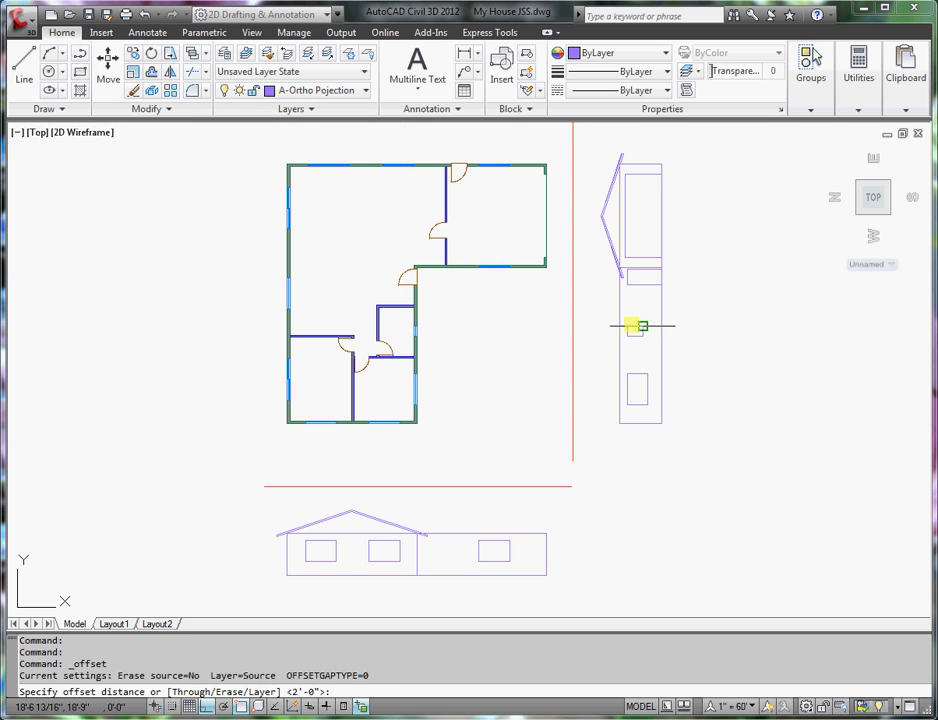
{"action": "scroll", "coordinate": [597, 216], "scroll_direction": "up", "scroll_amount": 7}
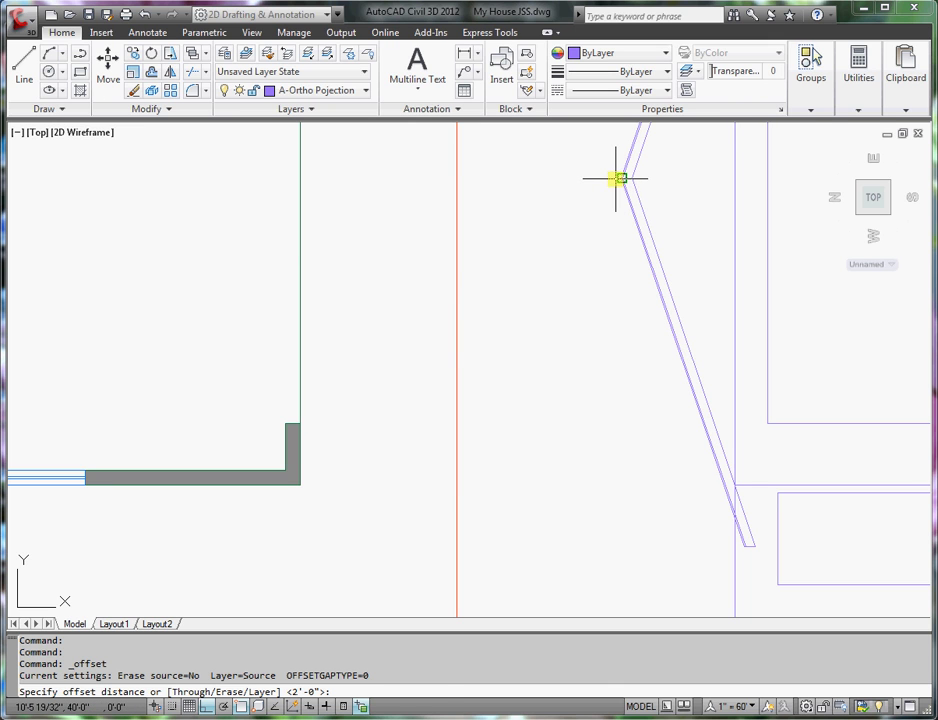
{"action": "left_click", "coordinate": [457, 177]}
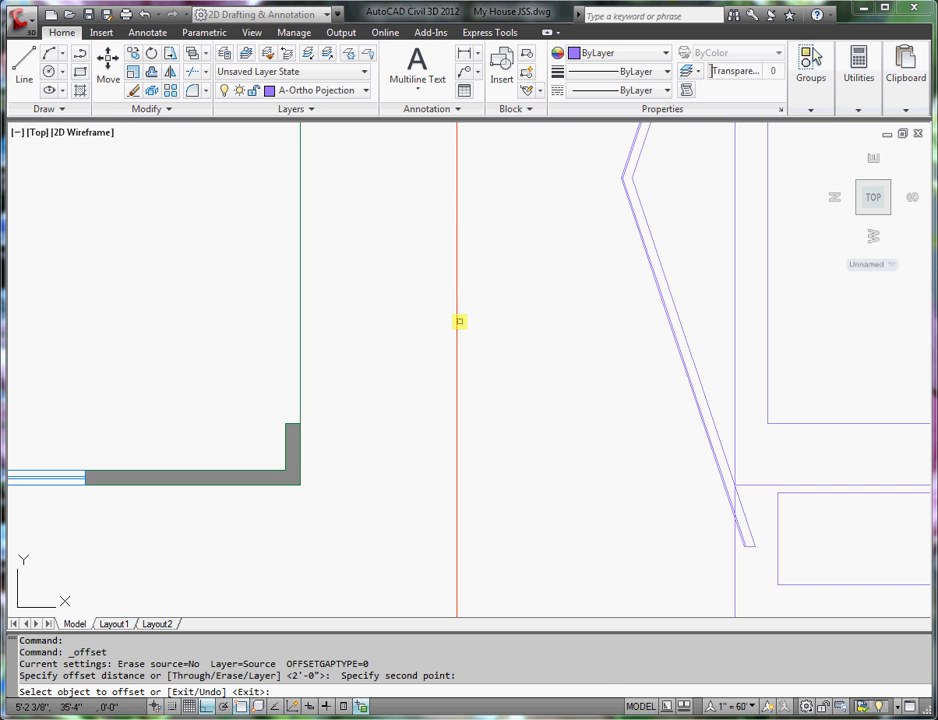
{"action": "scroll", "coordinate": [459, 321], "scroll_direction": "down", "scroll_amount": 5}
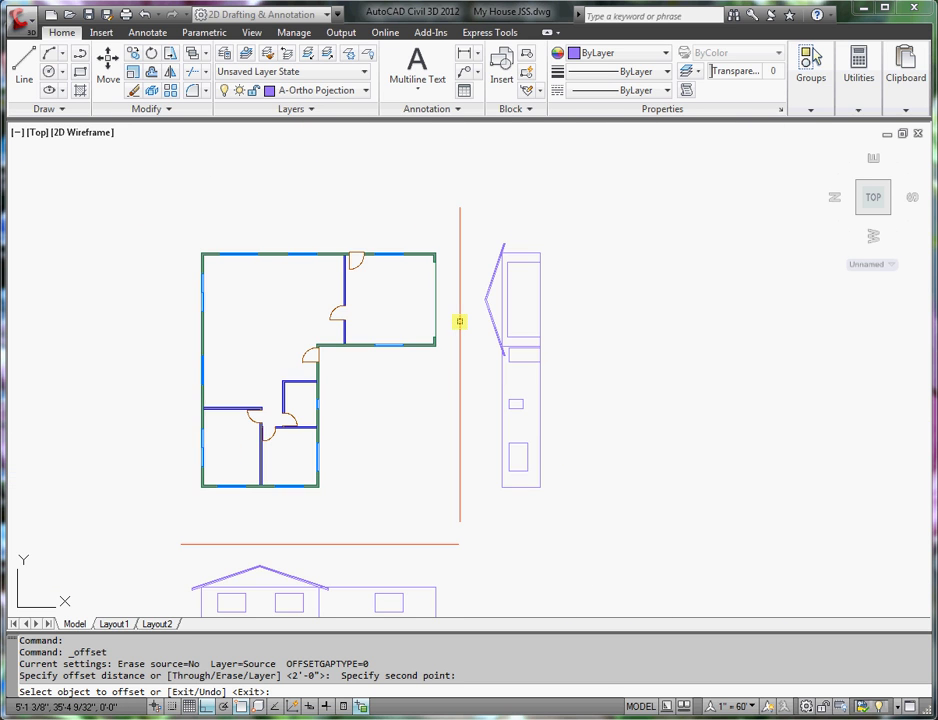
{"action": "middle_click_drag", "start_coordinate": [425, 370], "coordinate": [509, 239]}
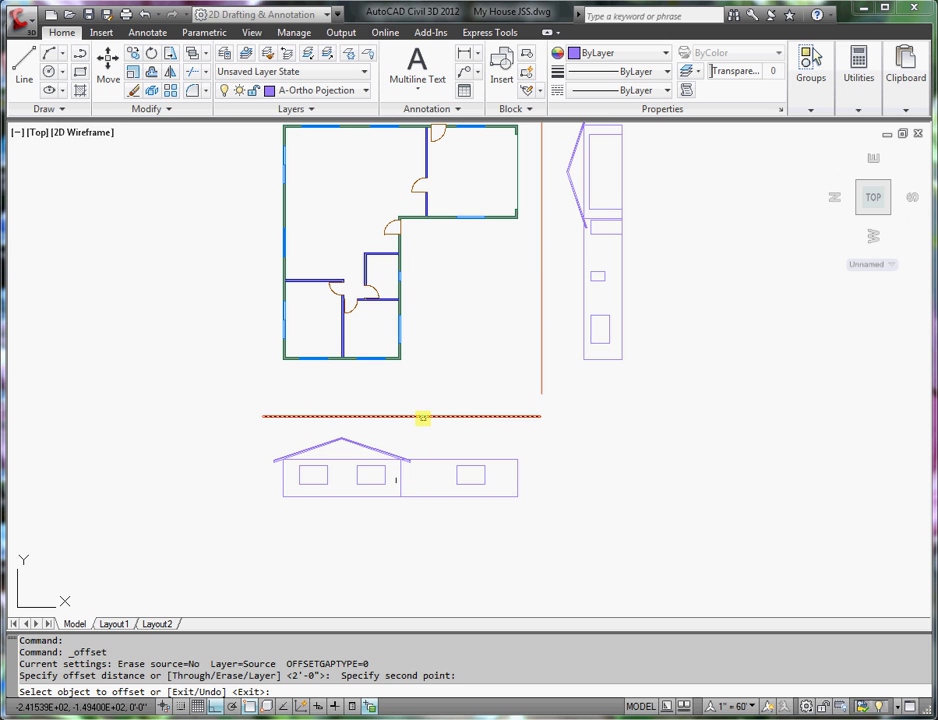
{"action": "left_click", "coordinate": [421, 416]}
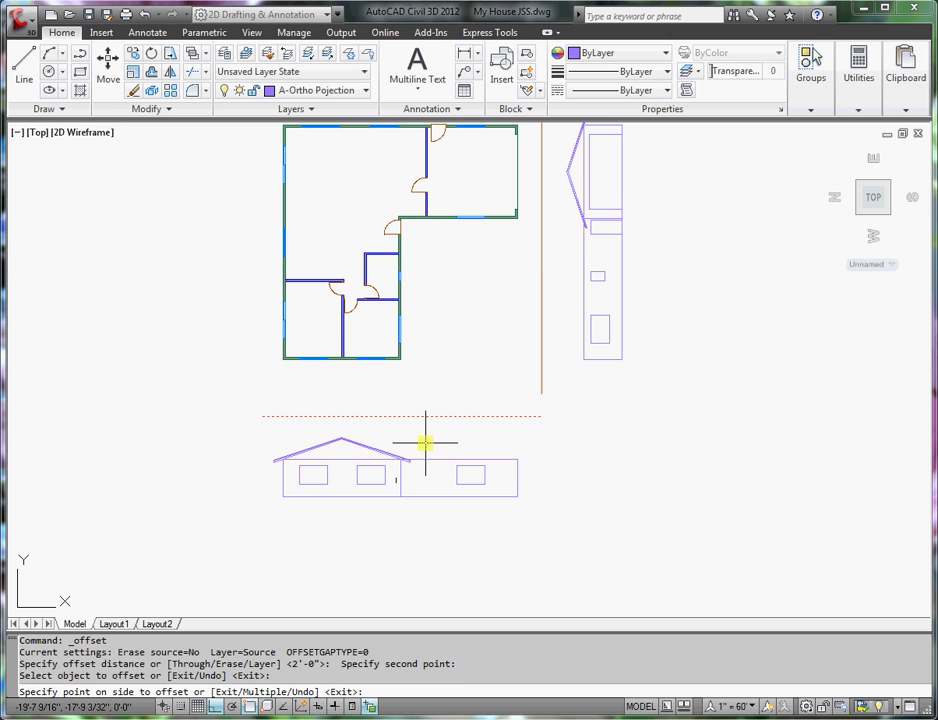
{"action": "left_click", "coordinate": [425, 441]}
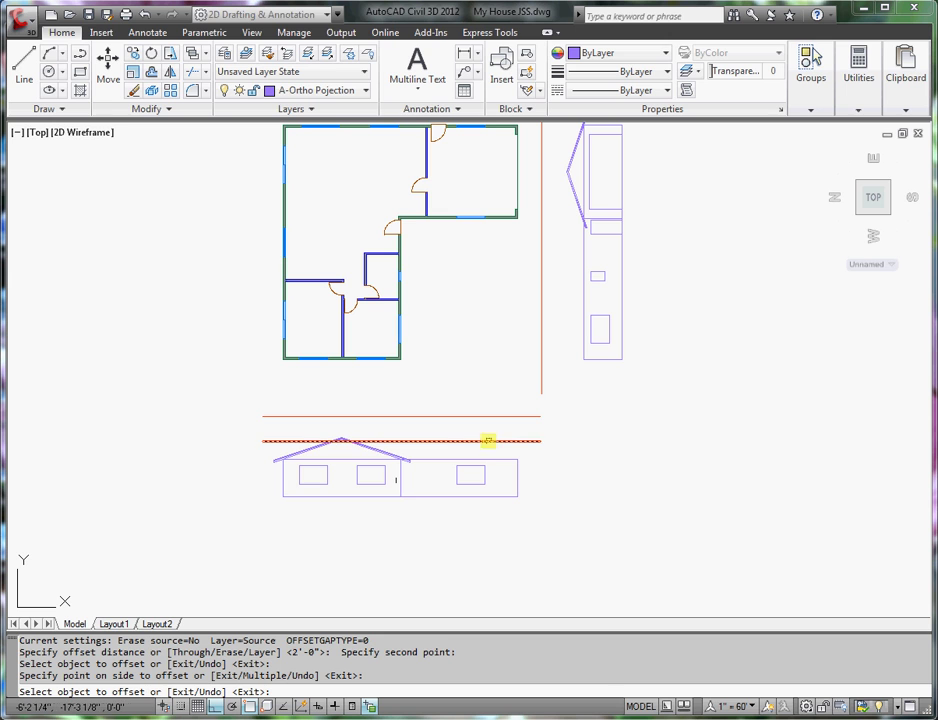
{"action": "key", "text": "Return"}
{"action": "scroll", "coordinate": [486, 442], "scroll_direction": "up", "scroll_amount": 5}
{"action": "scroll", "coordinate": [458, 441], "scroll_direction": "down", "scroll_amount": 3}
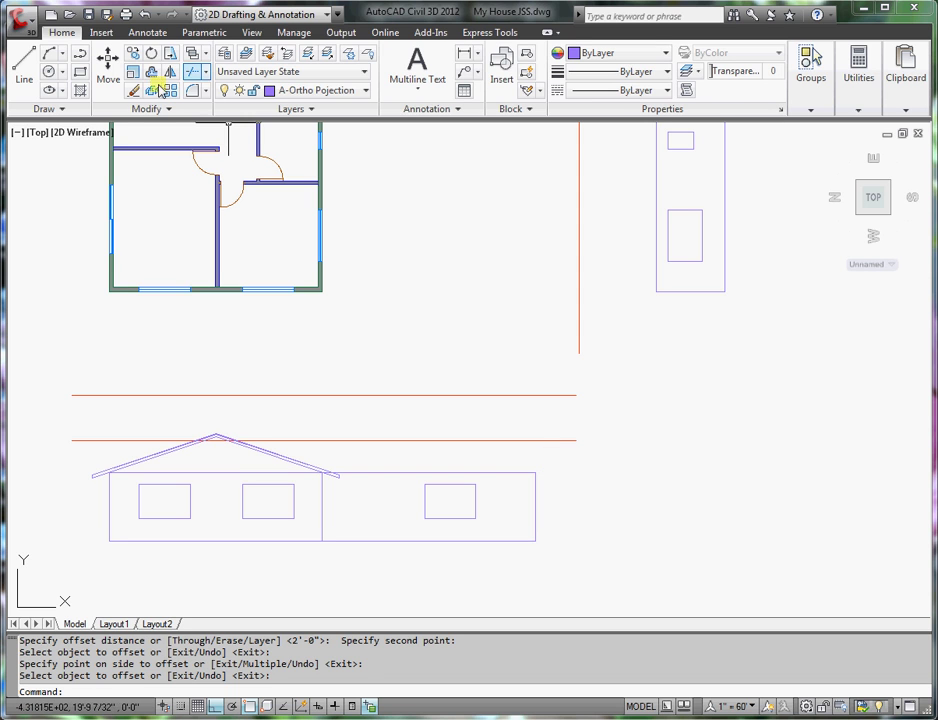
- Offset the garage's right wall line 14 to the right as the overhang line
{"action": "left_click", "coordinate": [153, 91]}
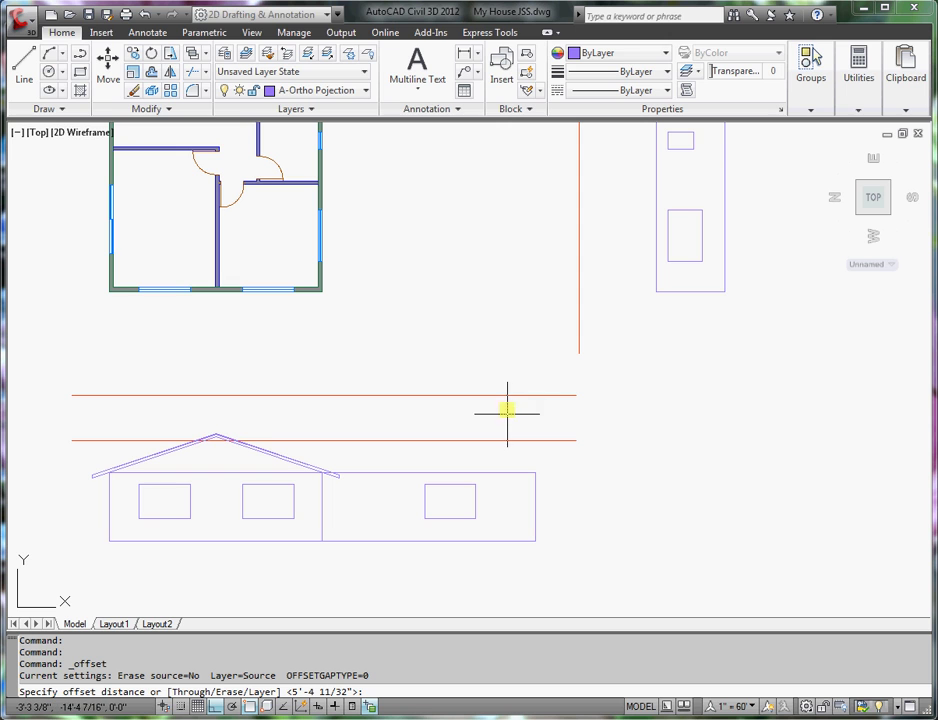
{"action": "type", "text": "14"}
{"action": "key", "text": "Return"}
{"action": "left_click", "coordinate": [535, 498]}
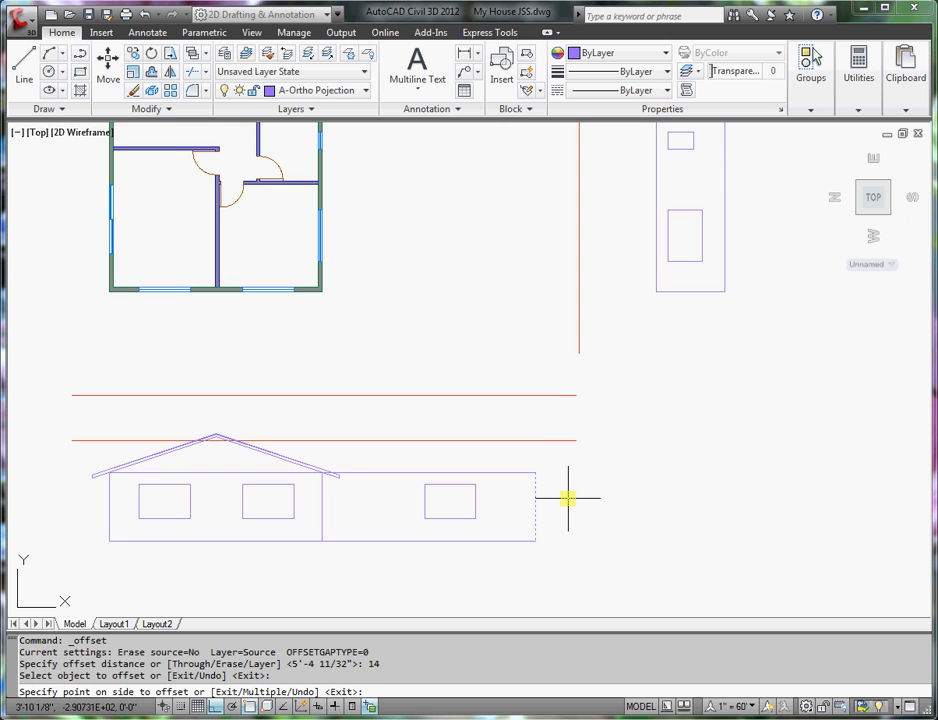
{"action": "left_click", "coordinate": [558, 498]}
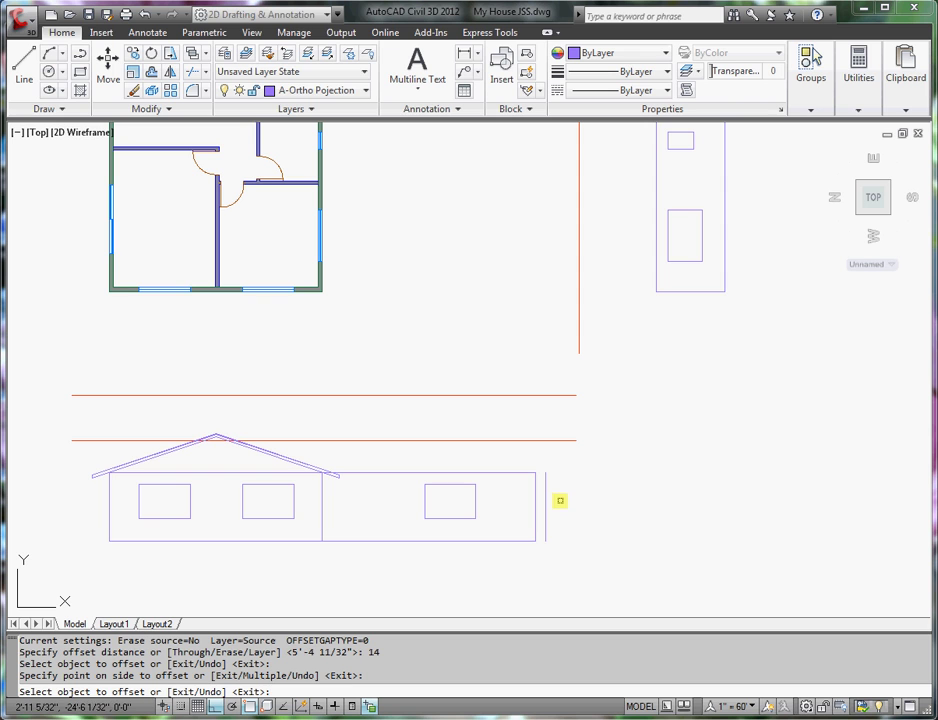
{"action": "key", "text": "Return"}
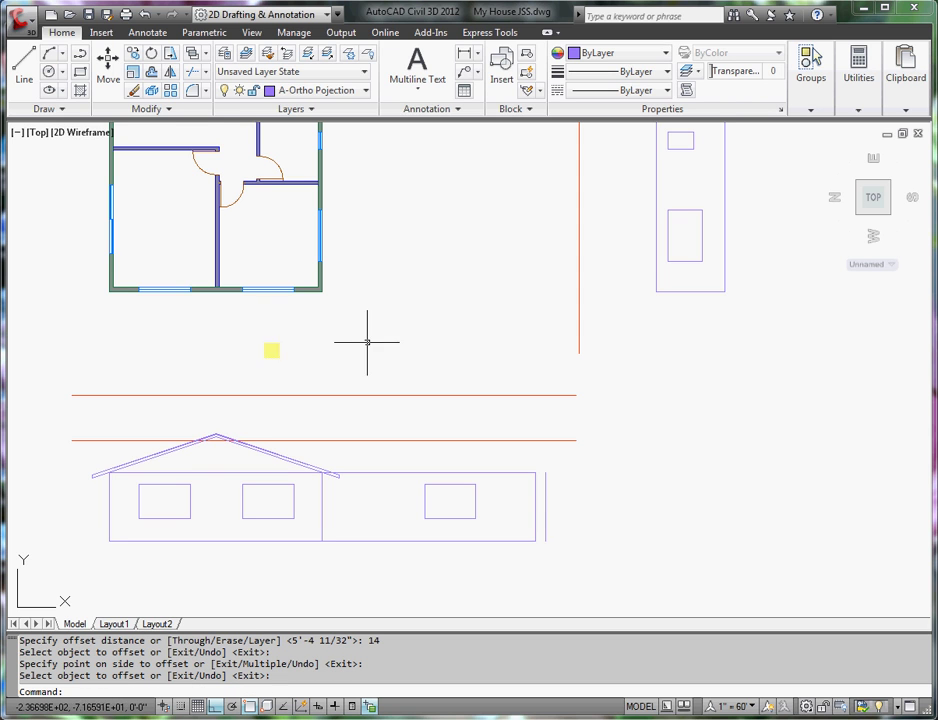
- Extend the new vertical overhang line up to the lower red guide line
{"action": "left_click", "coordinate": [189, 71]}
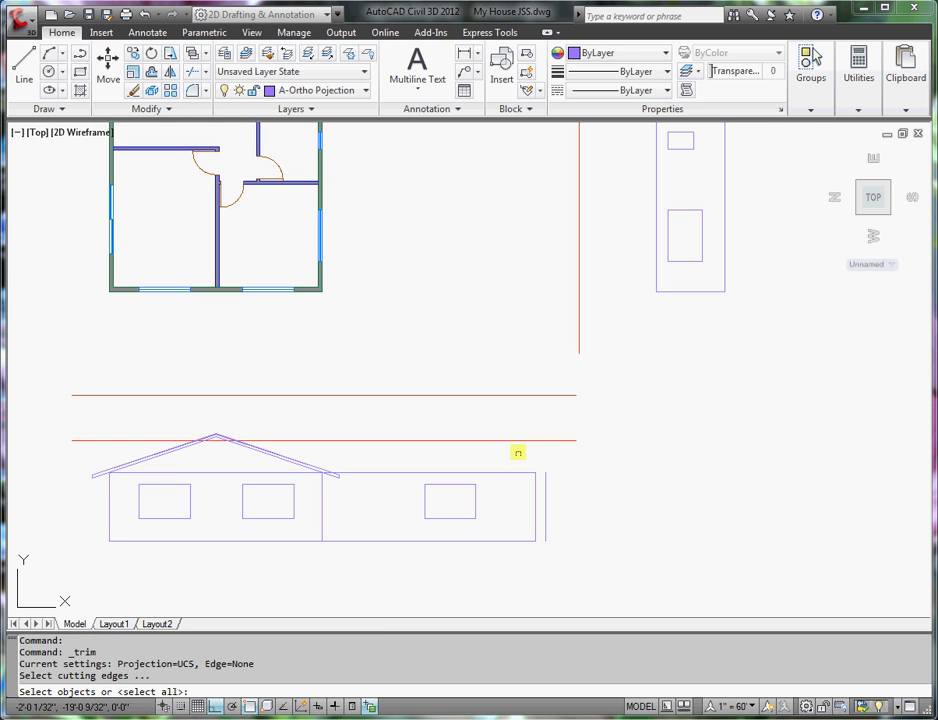
{"action": "left_click", "coordinate": [517, 440]}
{"action": "key", "text": "Return"}
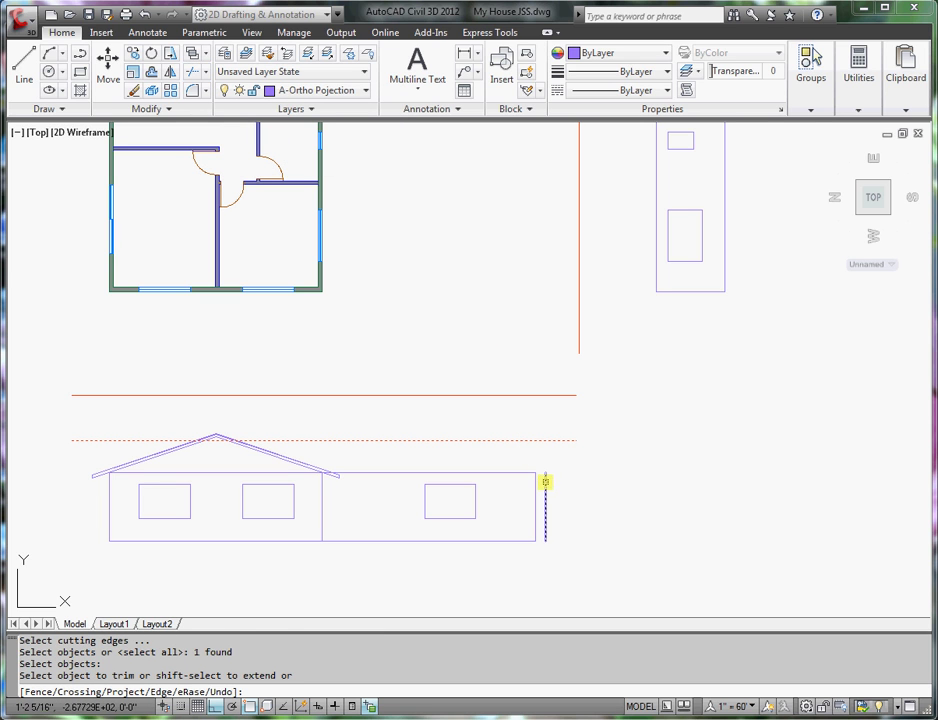
{"action": "left_click", "coordinate": [545, 482]}
{"action": "key", "text": "Return"}
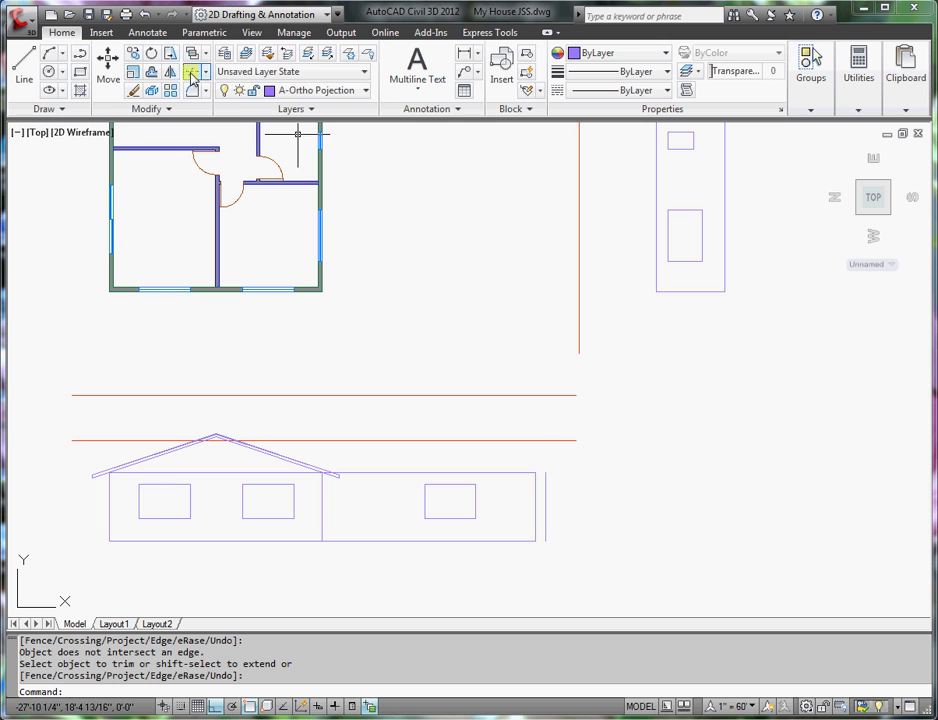
{"action": "left_click", "coordinate": [204, 75]}
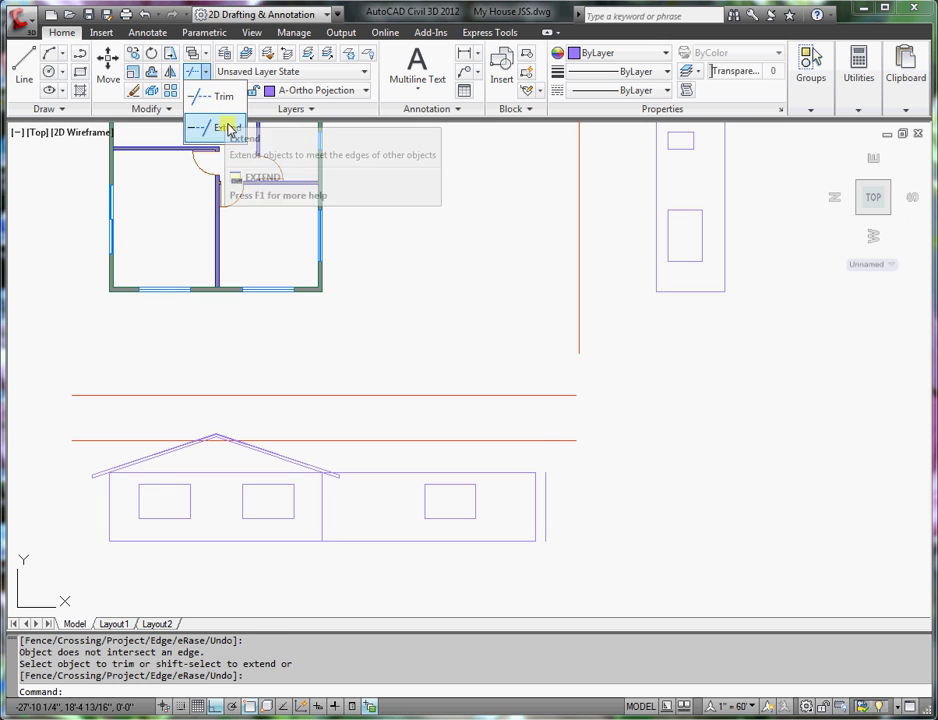
{"action": "left_click", "coordinate": [224, 126]}
{"action": "left_click", "coordinate": [514, 441]}
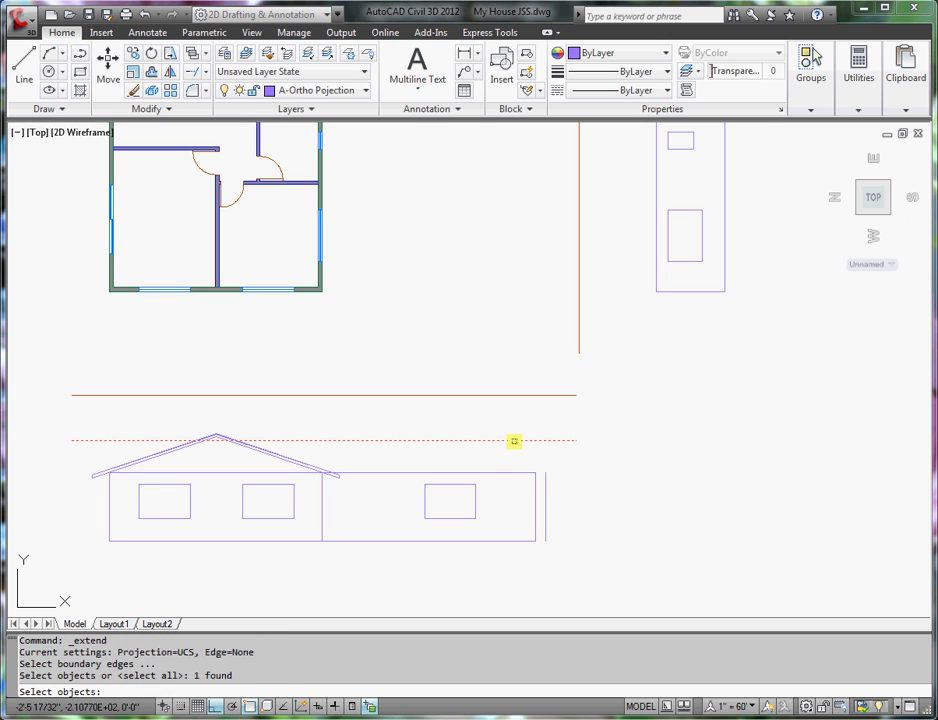
{"action": "key", "text": "Return"}
{"action": "left_click", "coordinate": [544, 478]}
{"action": "key", "text": "Return"}
- Draw the first eave line from the roof end across to the overhang line
{"action": "scroll", "coordinate": [355, 490], "scroll_direction": "down", "scroll_amount": 2}
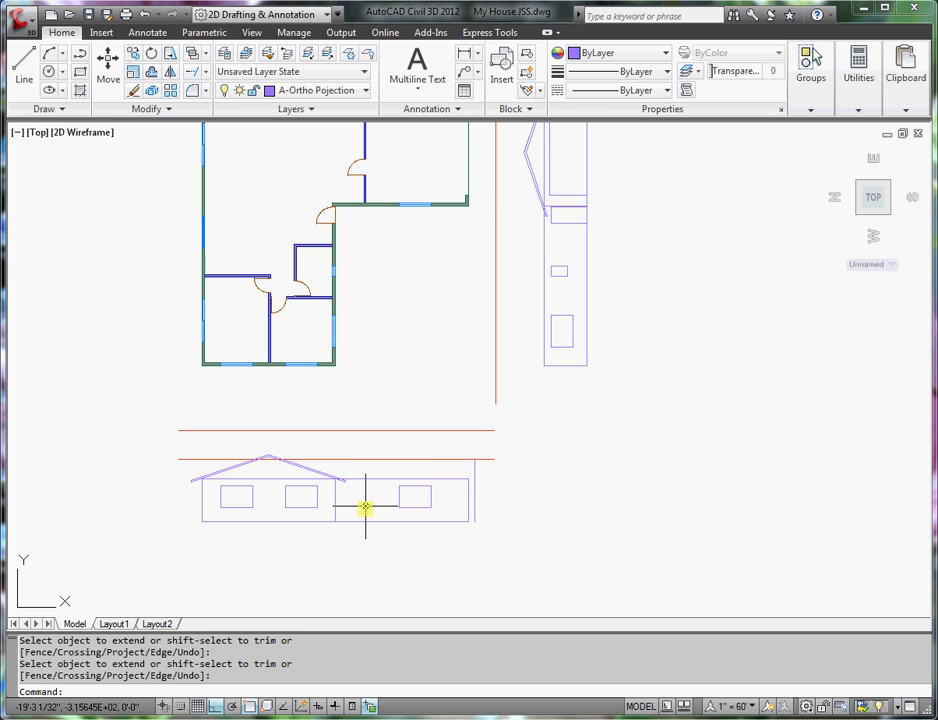
{"action": "scroll", "coordinate": [345, 488], "scroll_direction": "up", "scroll_amount": 5}
{"action": "scroll", "coordinate": [345, 488], "scroll_direction": "up", "scroll_amount": 2}
{"action": "left_click", "coordinate": [26, 67]}
{"action": "left_click", "coordinate": [342, 461]}
{"action": "scroll", "coordinate": [342, 461], "scroll_direction": "down", "scroll_amount": 4}
{"action": "left_click", "coordinate": [642, 462]}
{"action": "key", "text": "Return"}
{"action": "key", "text": "Return"}
- Draw two more eave lines from the lower roof ends to the 14-inch overhang line
{"action": "scroll", "coordinate": [367, 456], "scroll_direction": "up", "scroll_amount": 3}
{"action": "left_click", "coordinate": [175, 455]}
{"action": "scroll", "coordinate": [821, 488], "scroll_direction": "down", "scroll_amount": 2}
{"action": "middle_click_drag", "start_coordinate": [871, 486], "coordinate": [593, 486]}
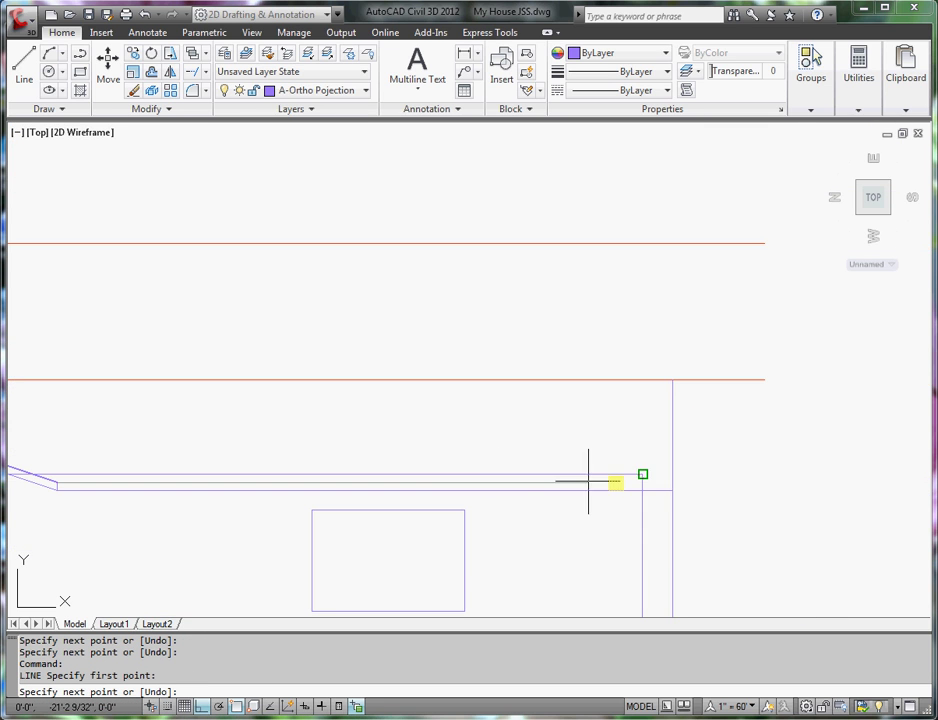
{"action": "left_click", "coordinate": [672, 482]}
{"action": "key", "text": "Return"}
{"action": "key", "text": "Return"}
{"action": "scroll", "coordinate": [43, 483], "scroll_direction": "up", "scroll_amount": 2}
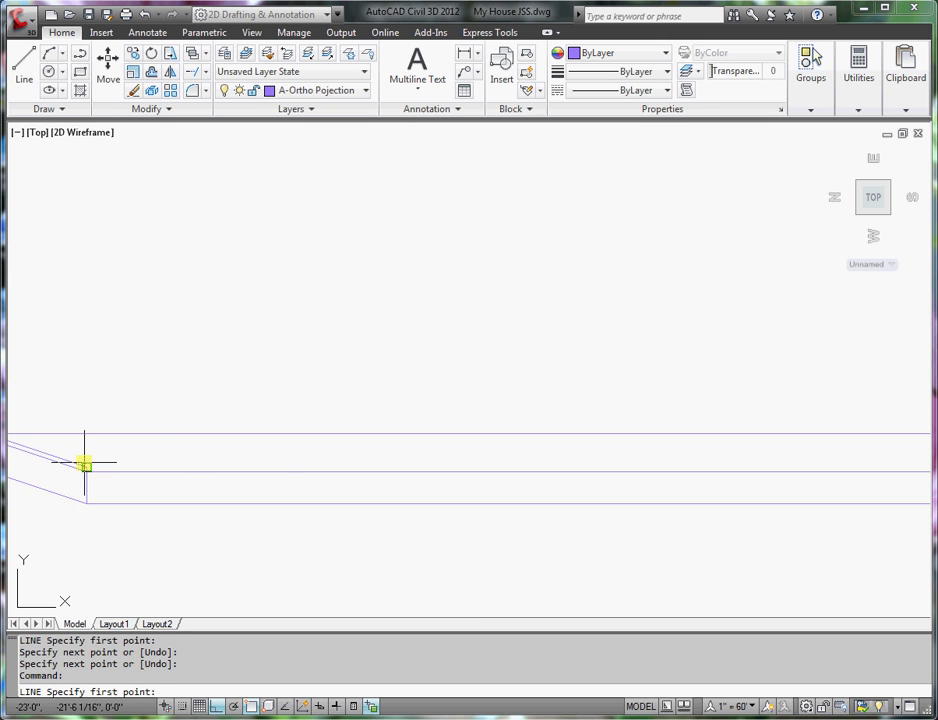
{"action": "left_click", "coordinate": [85, 463]}
{"action": "scroll", "coordinate": [454, 504], "scroll_direction": "down", "scroll_amount": 4}
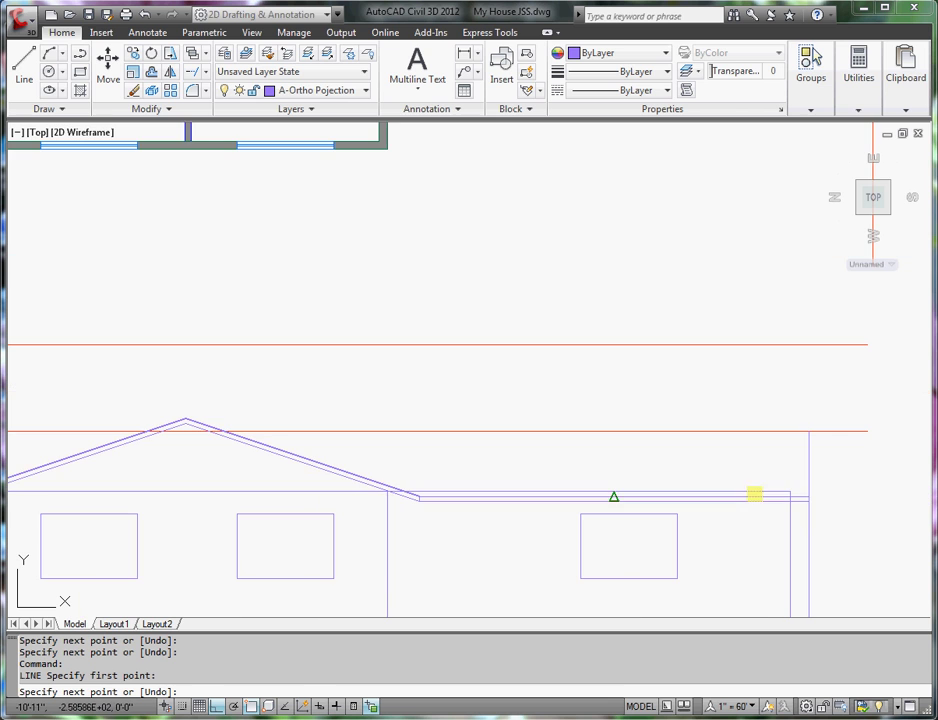
{"action": "scroll", "coordinate": [808, 494], "scroll_direction": "up", "scroll_amount": 4}
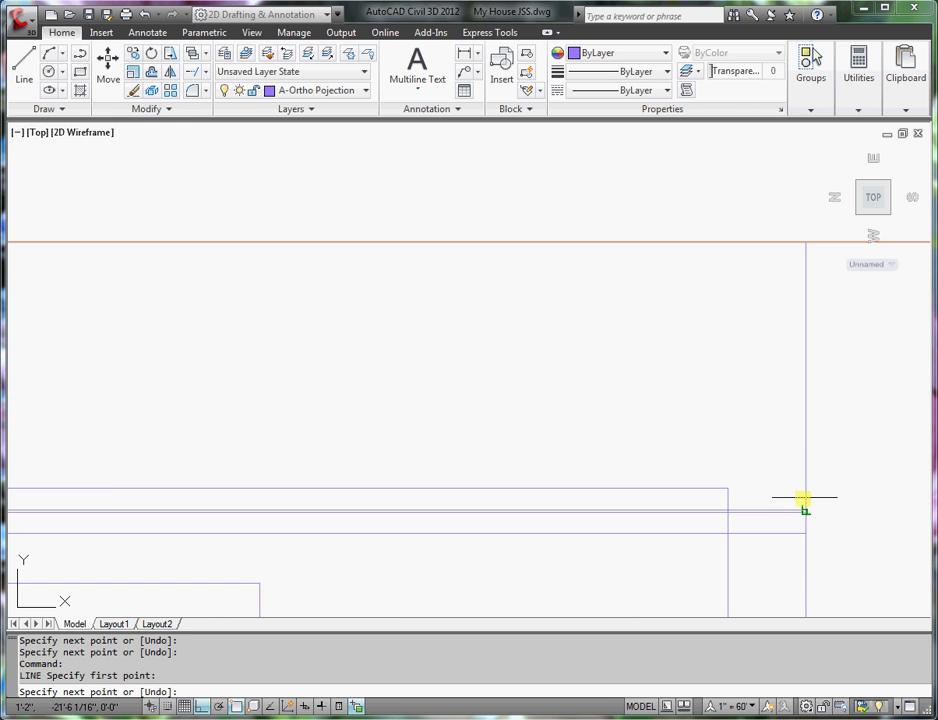
{"action": "left_click", "coordinate": [804, 503]}
{"action": "key", "text": "Return"}
{"action": "scroll", "coordinate": [795, 542], "scroll_direction": "down", "scroll_amount": 4}
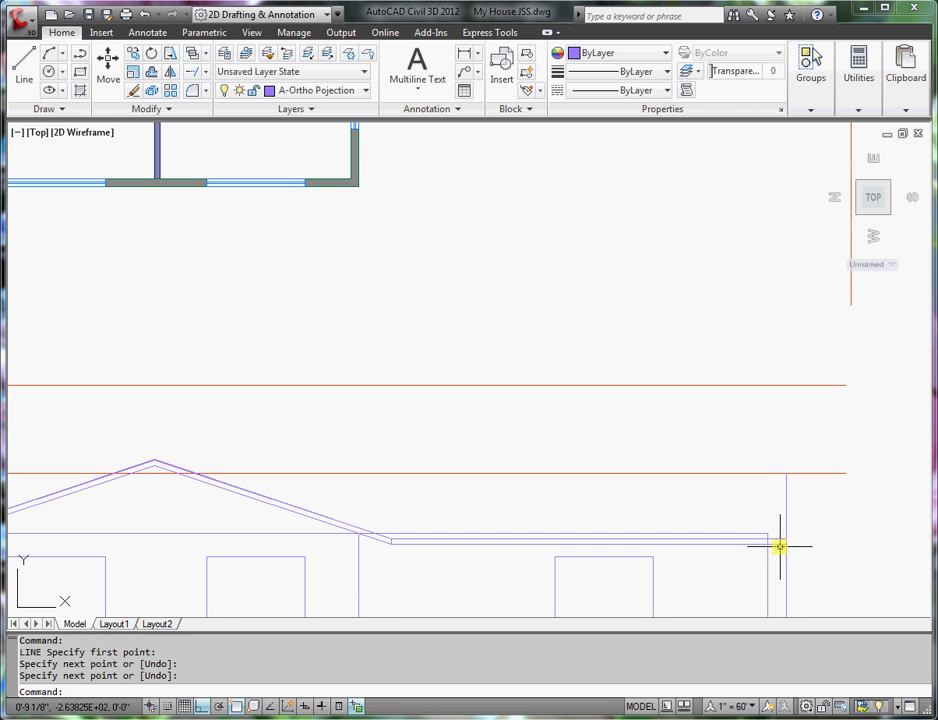
- Start Trim with both roof lines, the red guide line and vertical overhang line as cutting edges
{"action": "left_click", "coordinate": [207, 75]}
{"action": "left_click", "coordinate": [212, 96]}
{"action": "left_click", "coordinate": [778, 544]}
{"action": "left_click", "coordinate": [815, 467]}
{"action": "left_click", "coordinate": [771, 494]}
{"action": "scroll", "coordinate": [158, 469], "scroll_direction": "up", "scroll_amount": 3}
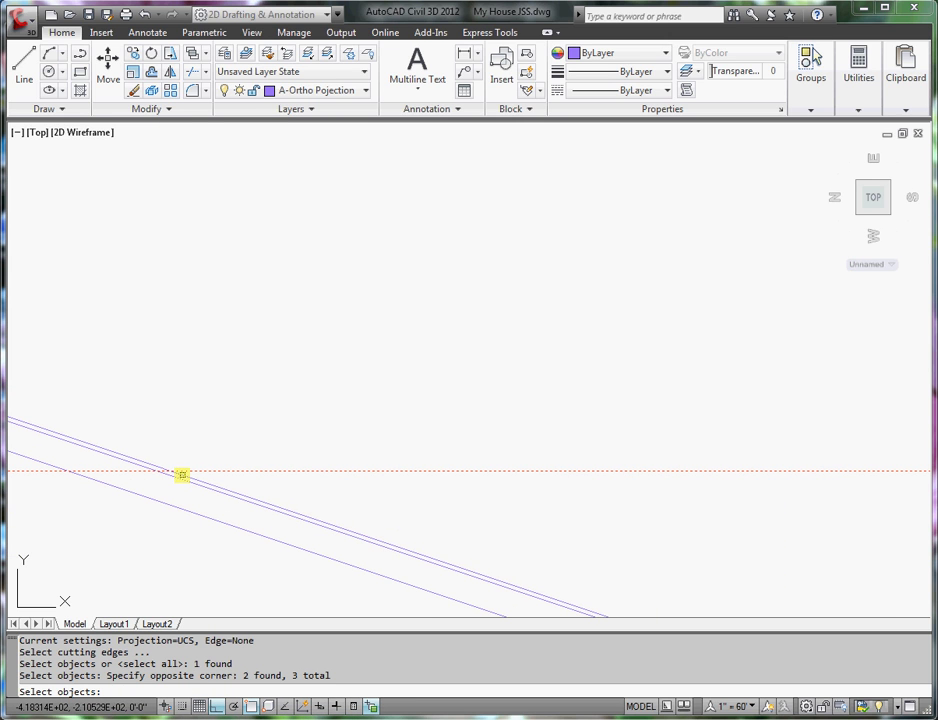
{"action": "left_click", "coordinate": [182, 474]}
{"action": "key", "text": "Return"}
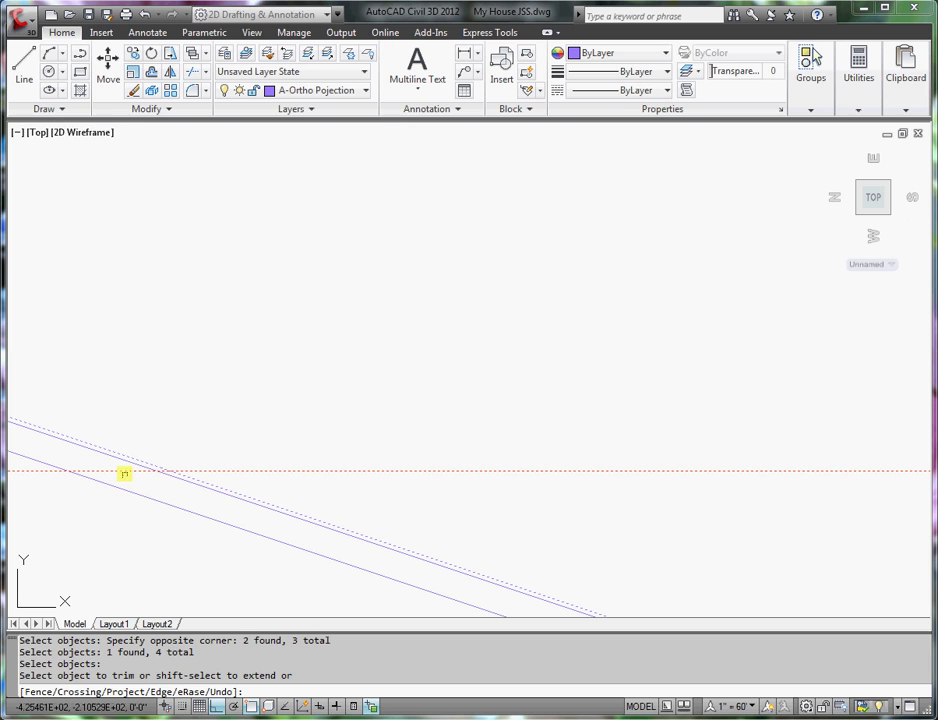
- Cut off both excess ends of the red line and the overhang line below the eave
{"action": "left_click", "coordinate": [124, 471]}
{"action": "scroll", "coordinate": [240, 500], "scroll_direction": "down", "scroll_amount": 4}
{"action": "scroll", "coordinate": [603, 559], "scroll_direction": "up", "scroll_amount": 3}
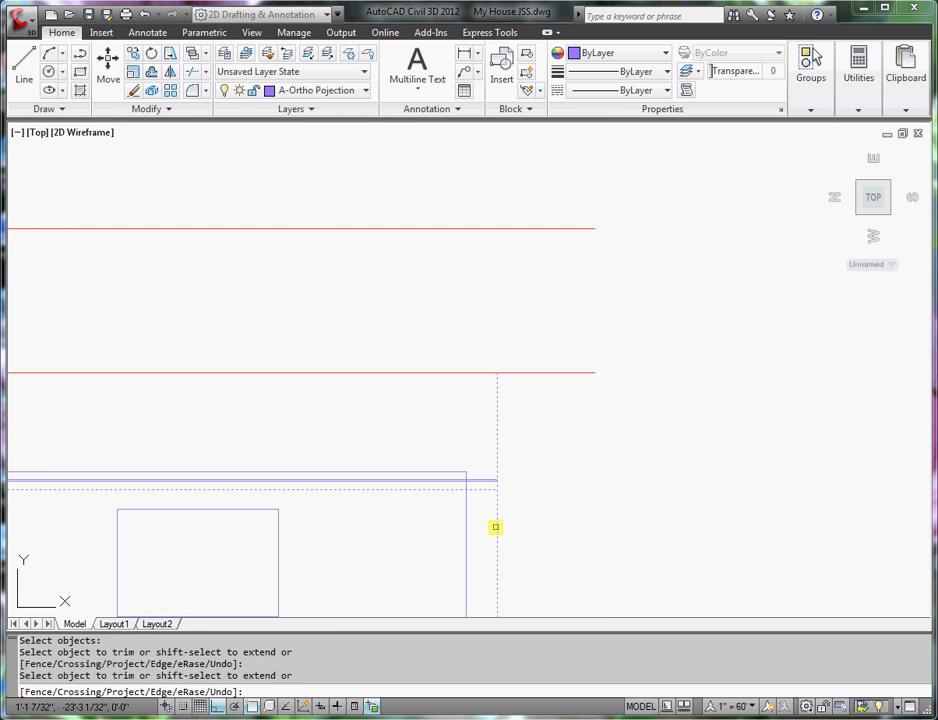
{"action": "left_click", "coordinate": [496, 527]}
{"action": "left_click", "coordinate": [516, 369]}
{"action": "scroll", "coordinate": [519, 372], "scroll_direction": "down", "scroll_amount": 4}
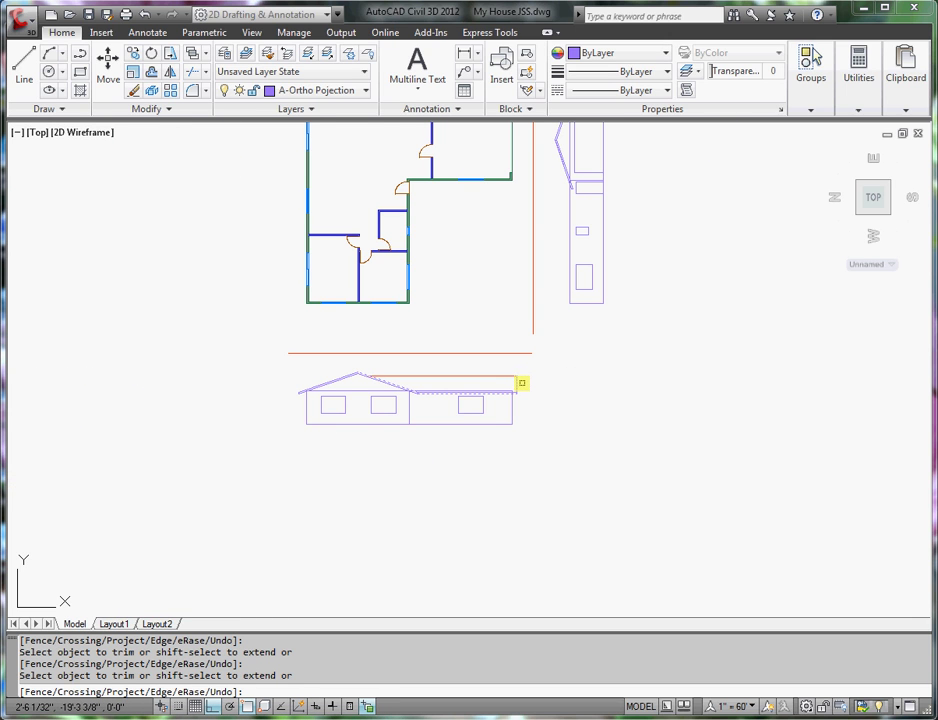
{"action": "key", "text": "Return"}
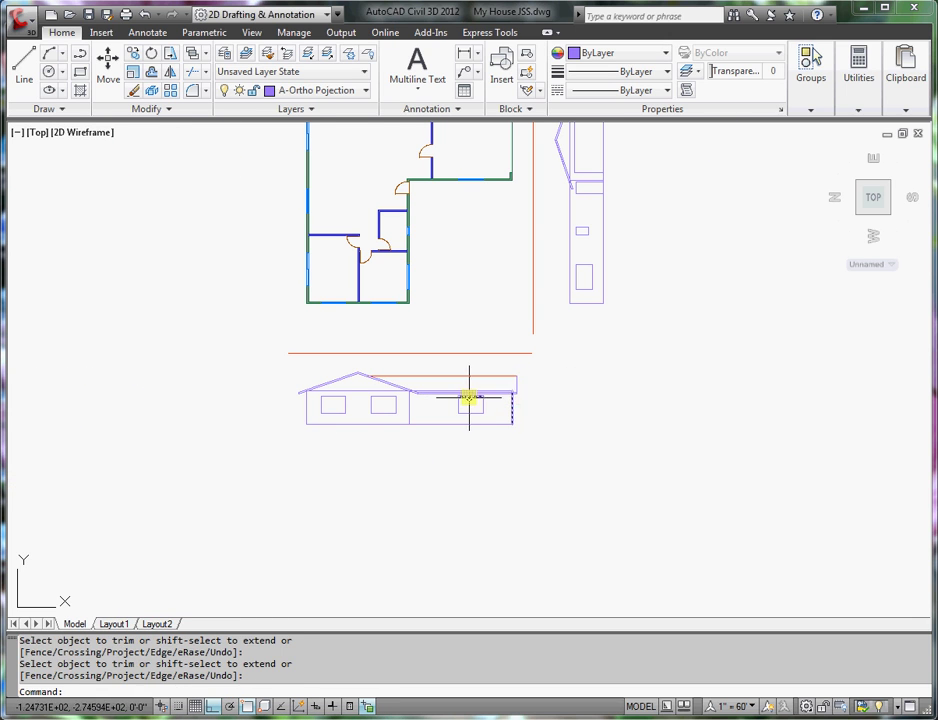
{"action": "middle_click_drag", "start_coordinate": [471, 392], "coordinate": [439, 518]}
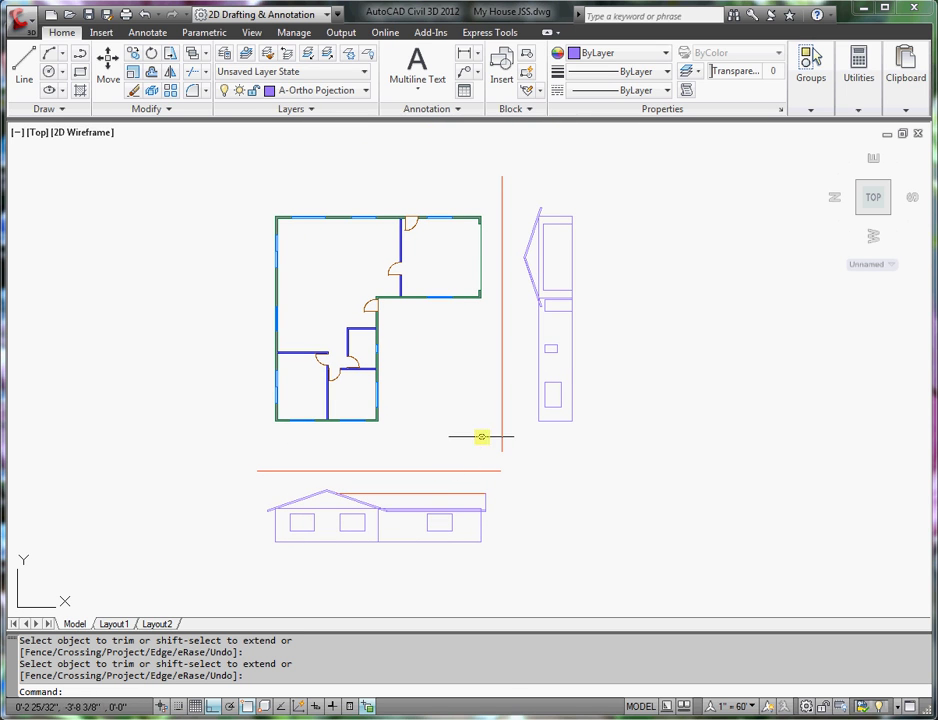